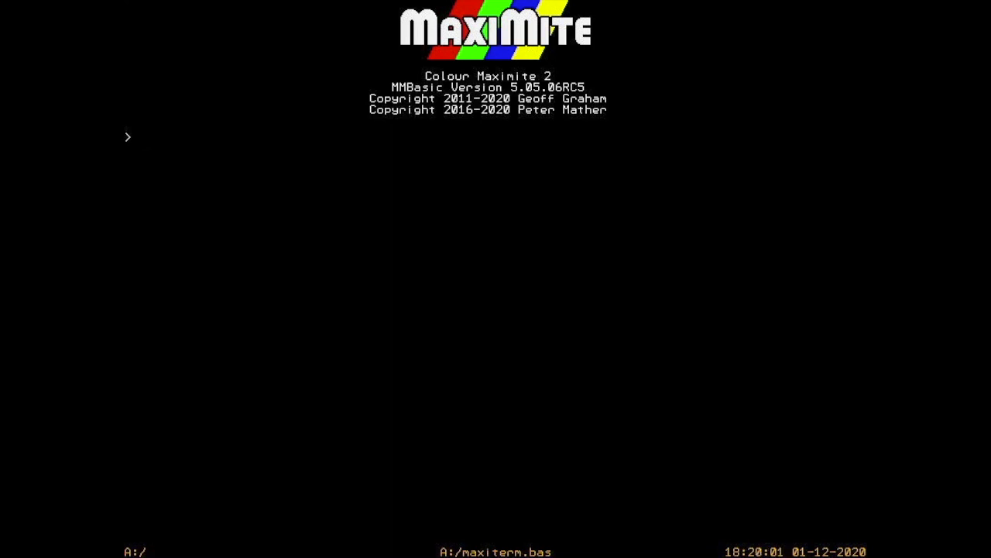
Run maxiterm.bas from the file listing and go online on COM1 at 115200 with white text
key(F1)
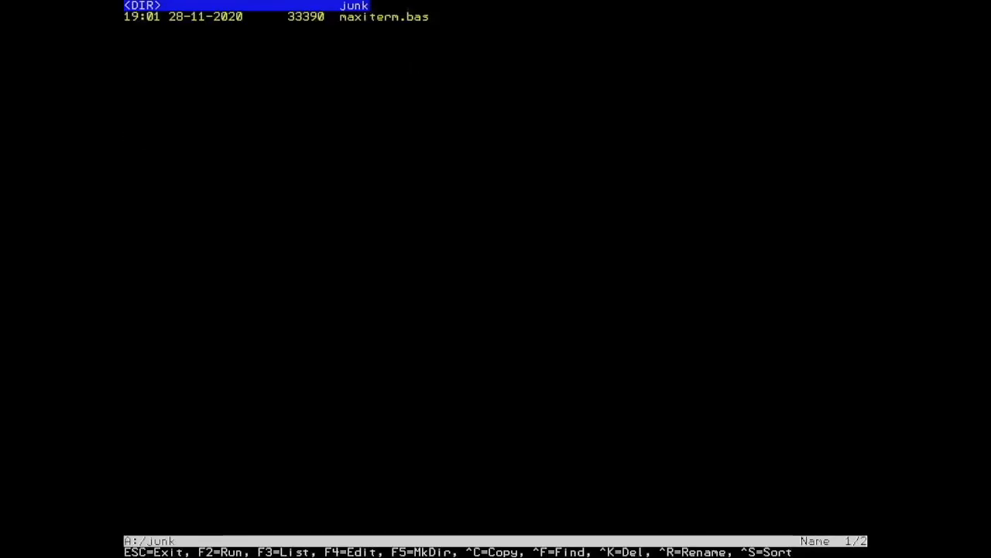
key(Down)
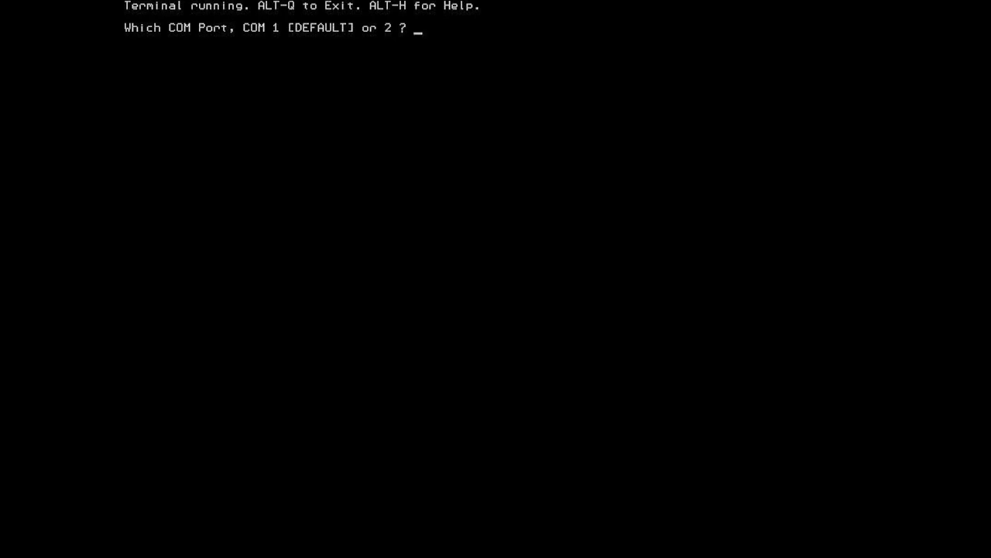
key(Return)
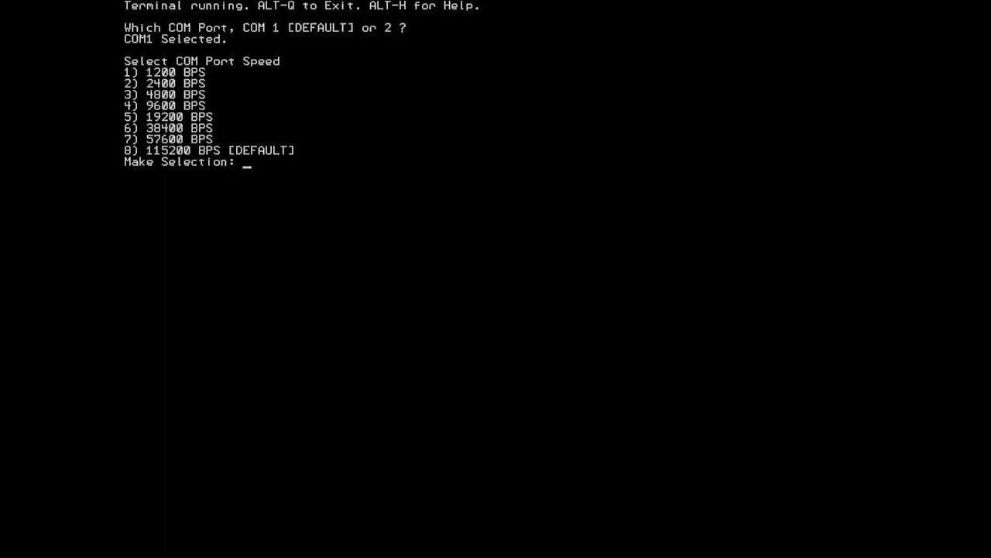
key(Return)
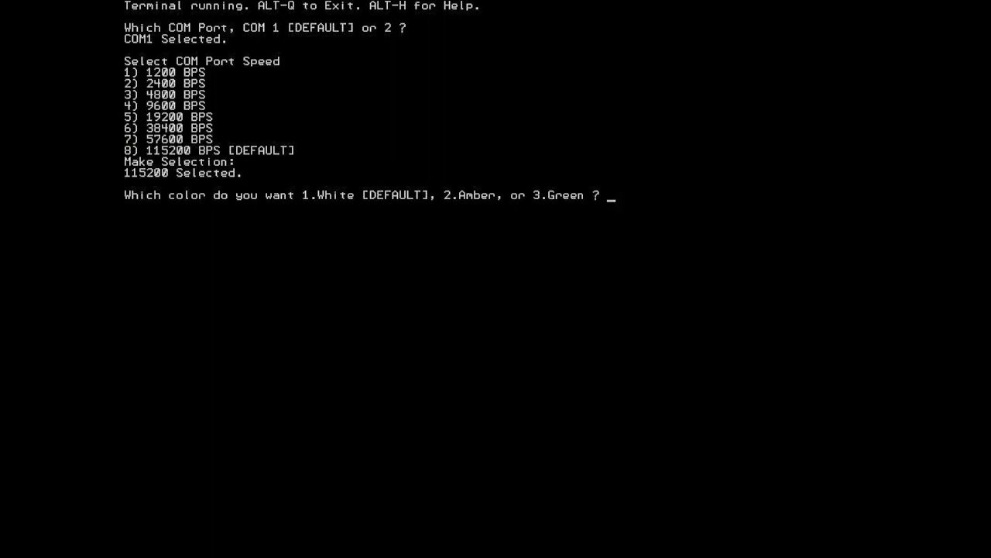
key(Return)
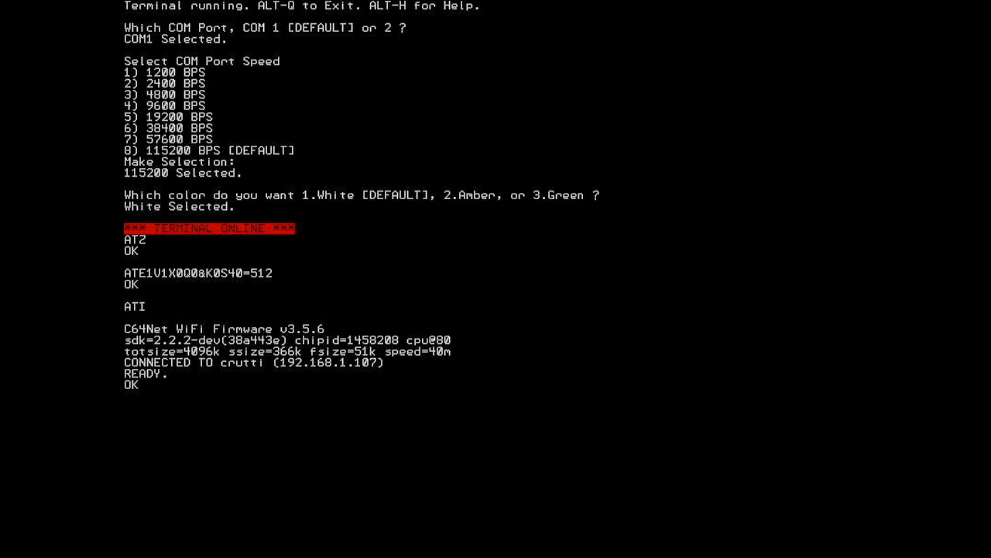
text(at)
Check the modem with at, switch the text to amber and run at and ati
key(Return)
key(alt+c)
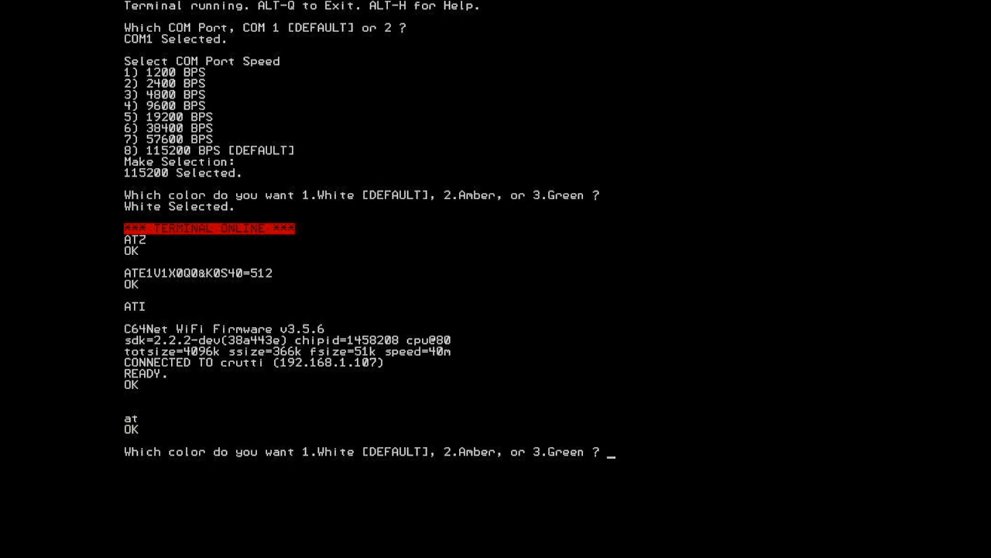
text(2)
text(at)
key(Return)
text(ati)
key(Return)
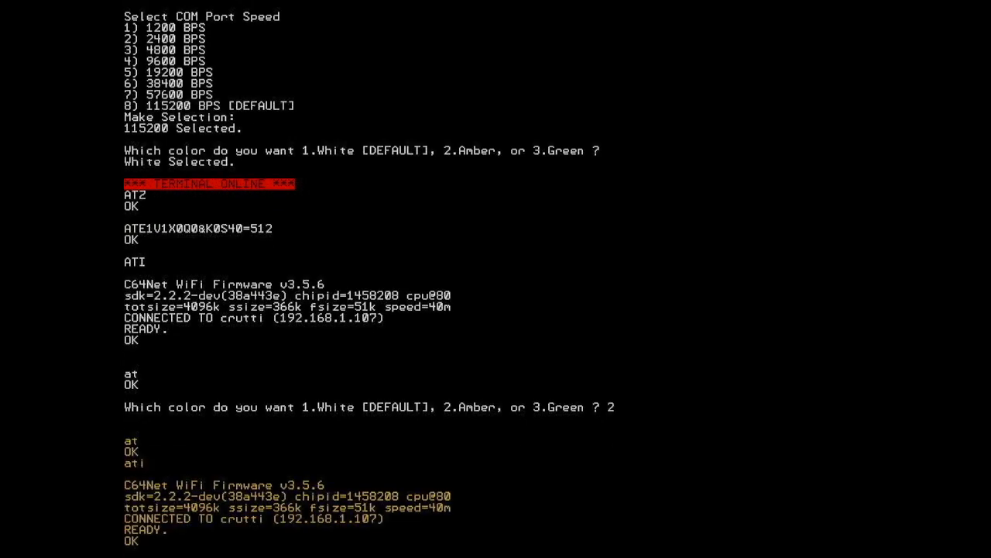
Switch the text to green and run at and ati again
key(F2)
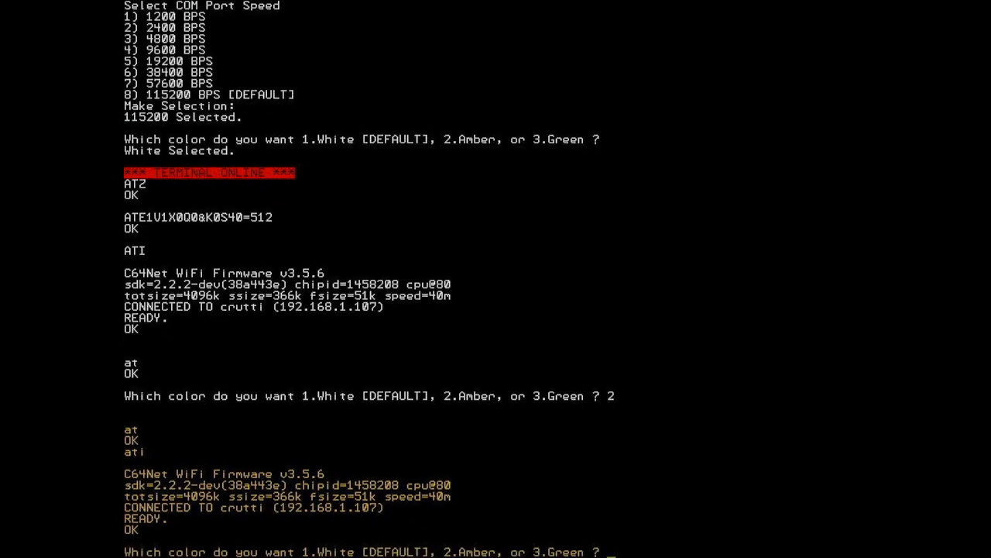
text(3)
key(Return)
text(at)
key(Return)
text(ati)
key(Return)
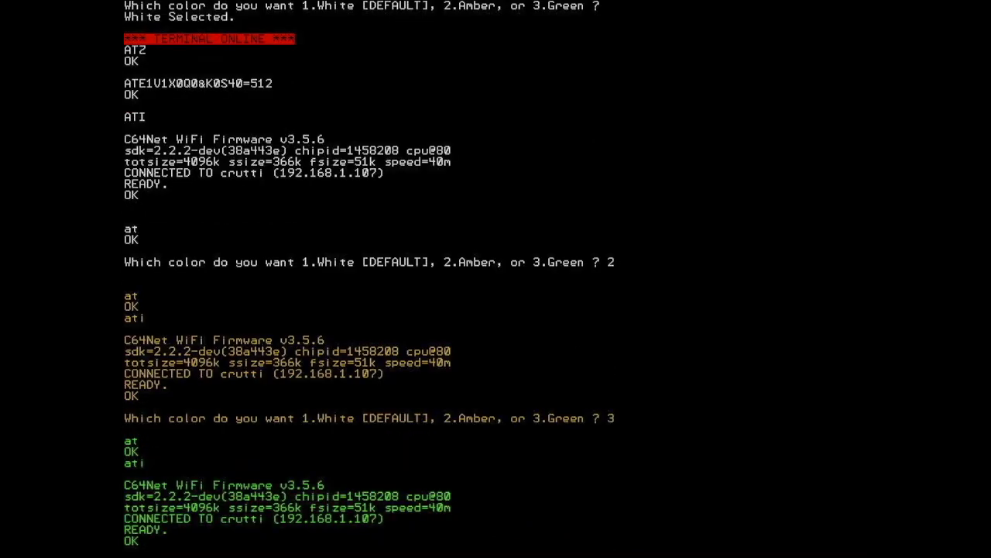
View the shortcut list, then return to white text and send at to the modem
key(alt+h)
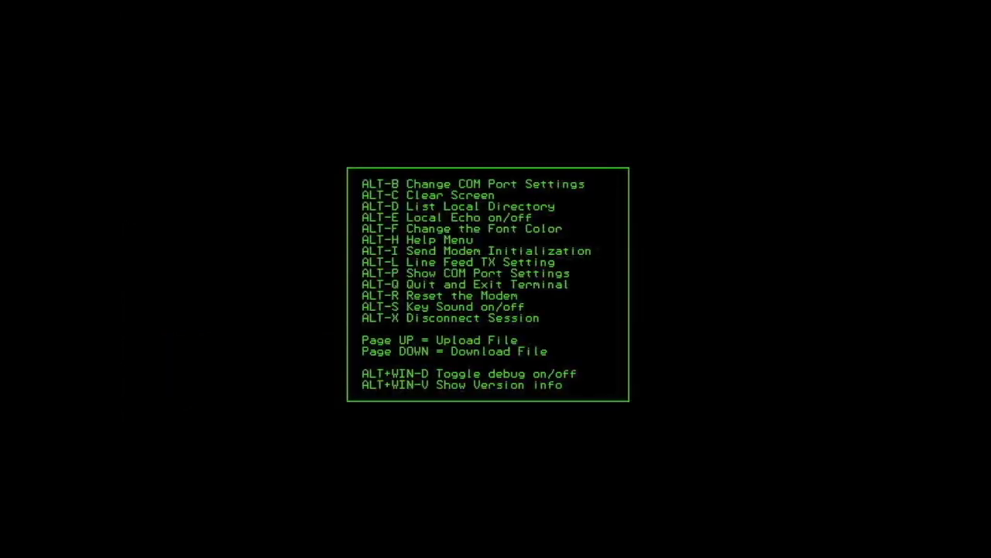
key(Escape)
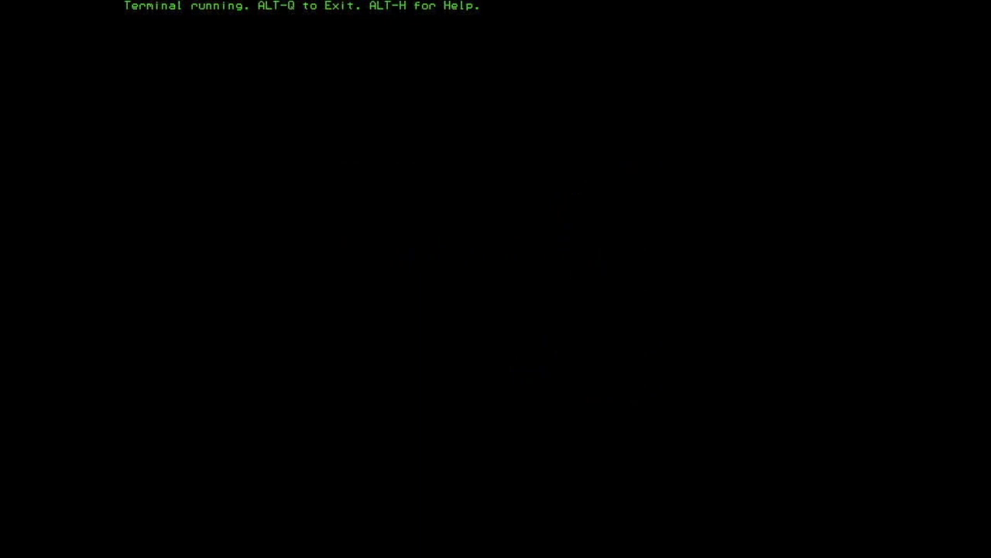
text(1)
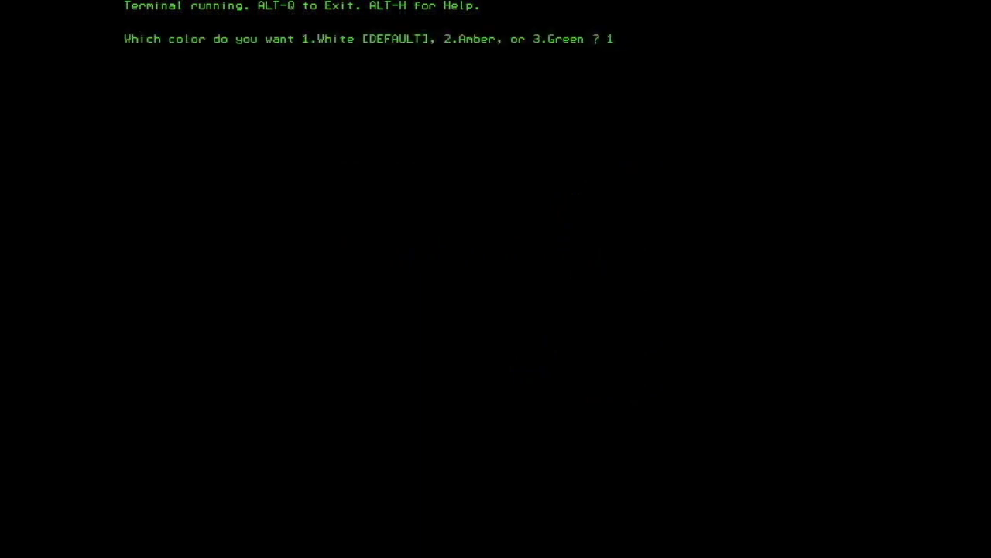
text(at)
key(Return)
Try COM2, then reconnect on COM1 at 115200 and confirm the modem answers at with OK
key(alt+h)
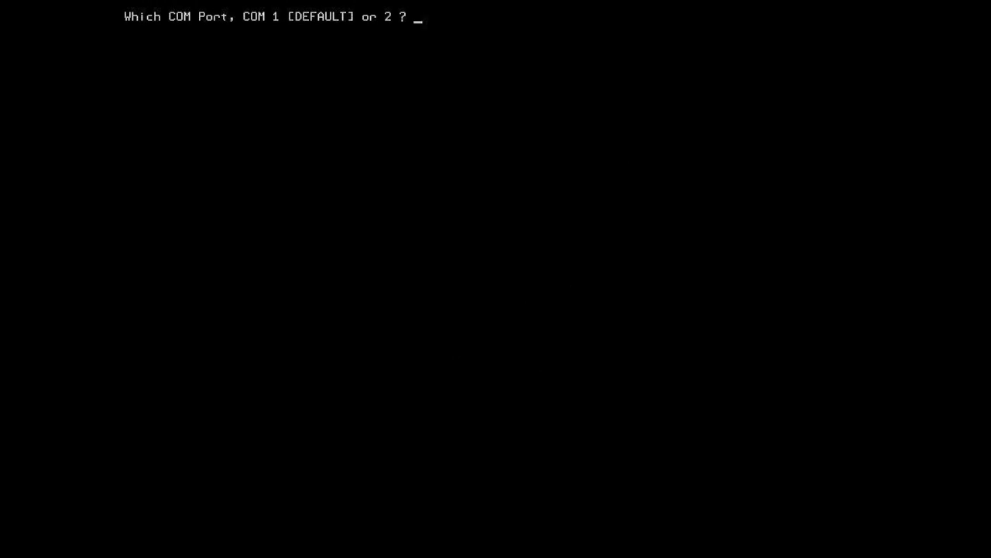
text(2)
key(Return)
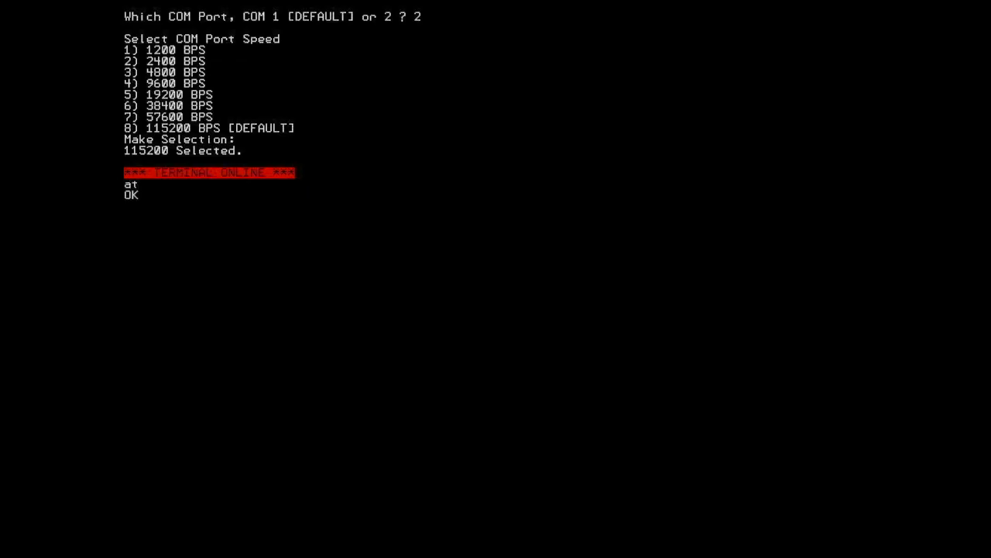
key(Escape)
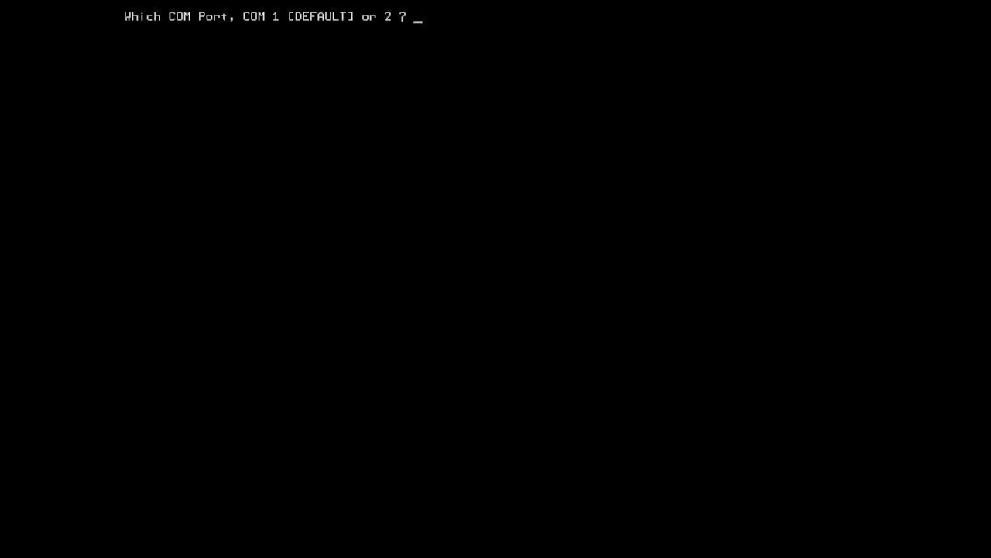
text(1)
key(Return)
key(Return)
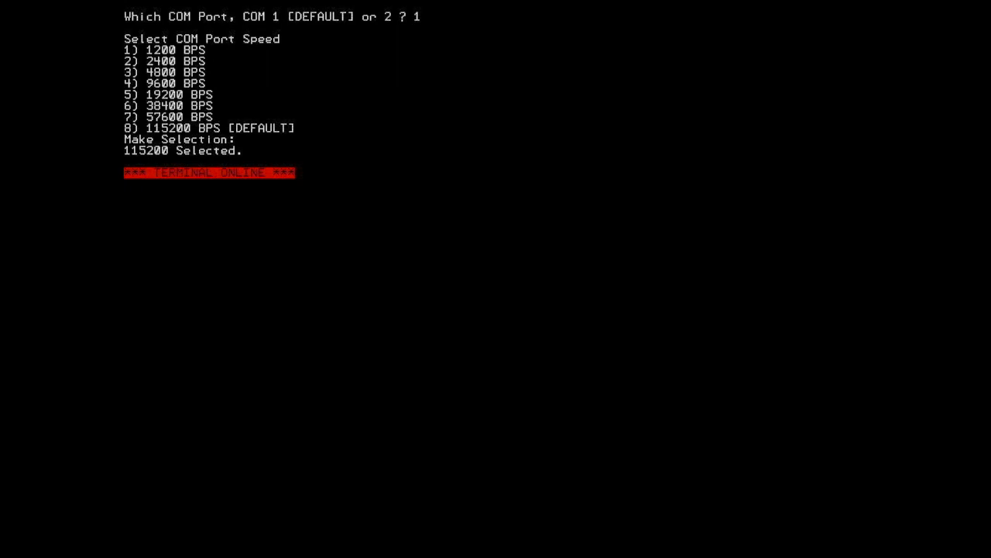
text(at)
key(Return)
Clear the terminal screen with ALT-C, viewing the shortcut list before and after
key(alt+h)
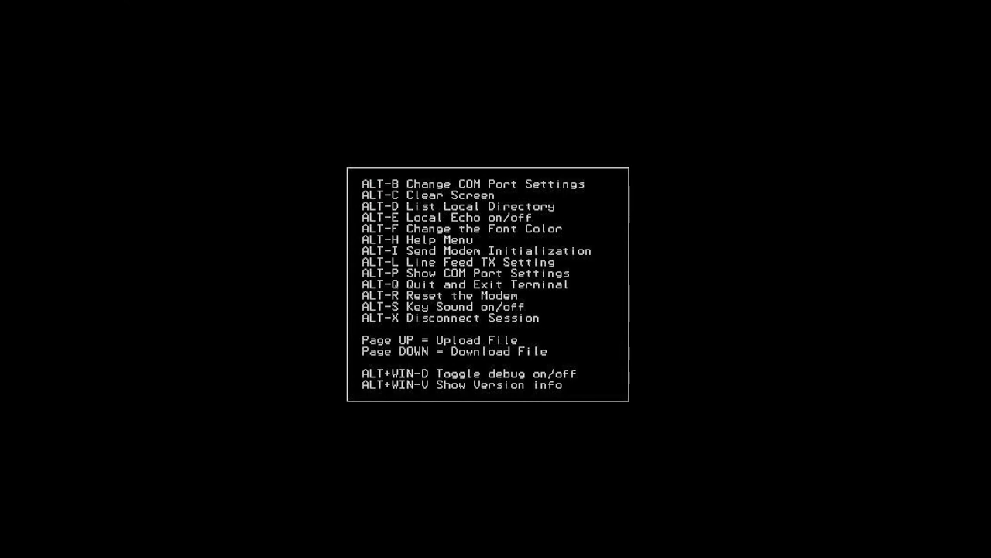
key(Escape)
key(alt+c)
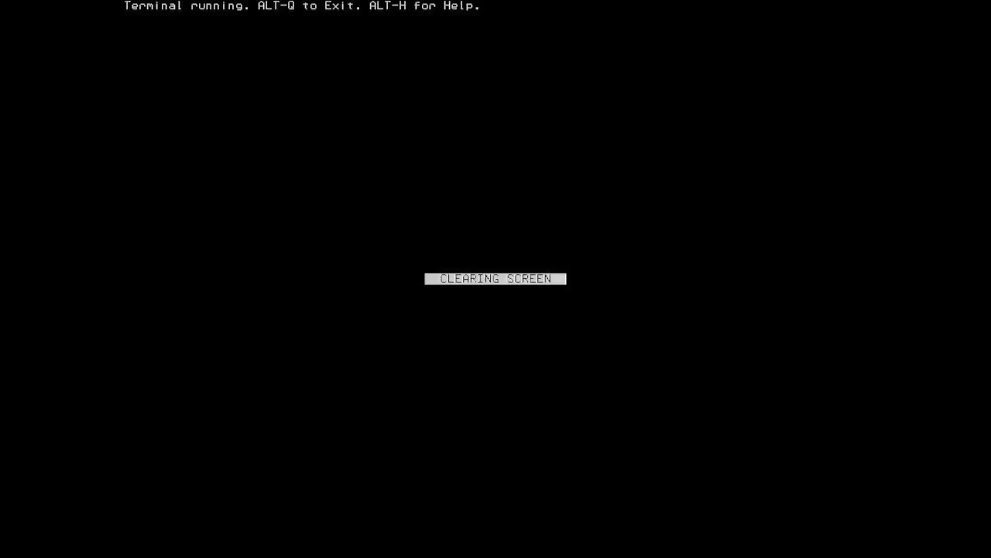
key(alt+h)
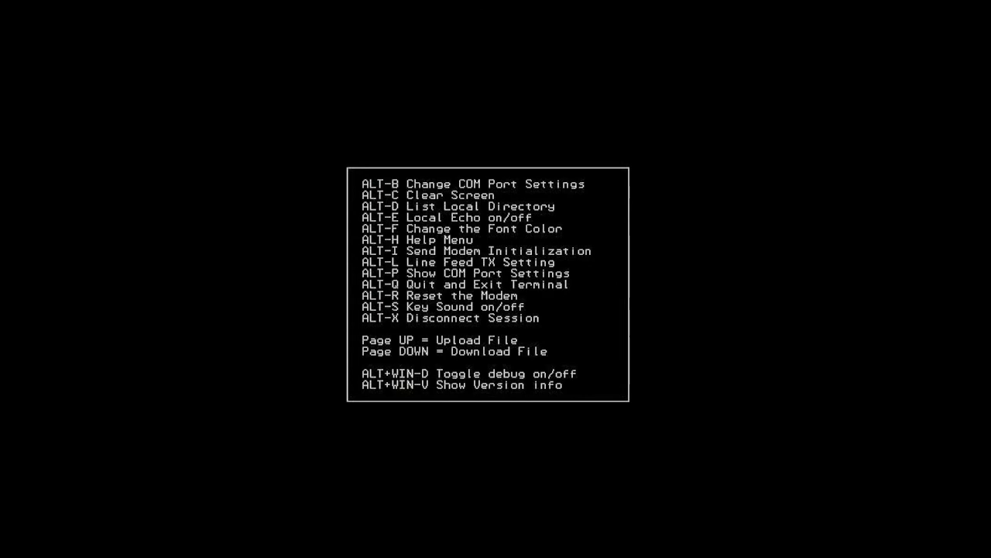
key(Escape)
Turn off the modem's command echo and run several at checks plus ati
key(Escape)
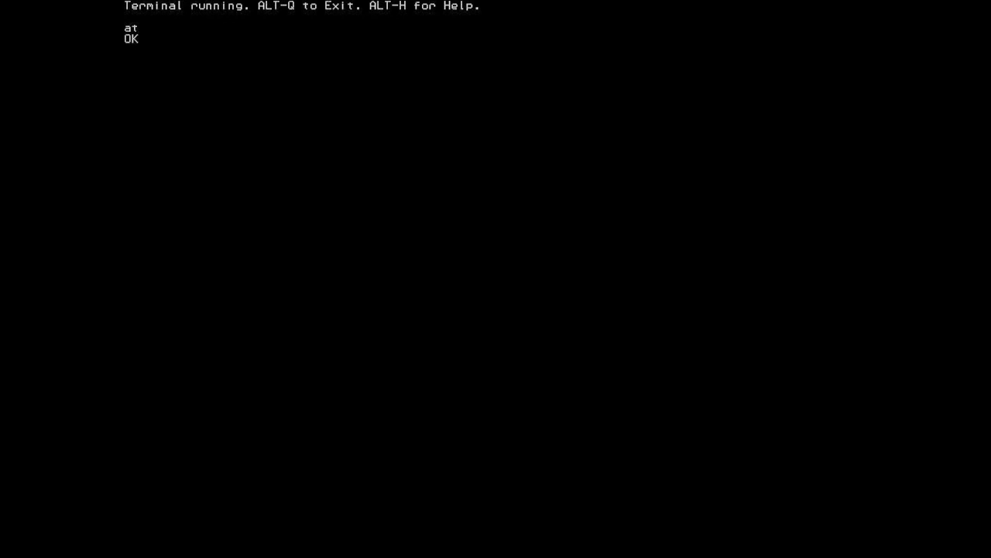
text(at)
key(Return)
text(ate0)
key(Return)
text(at)
key(Return)
text(at)
key(Return)
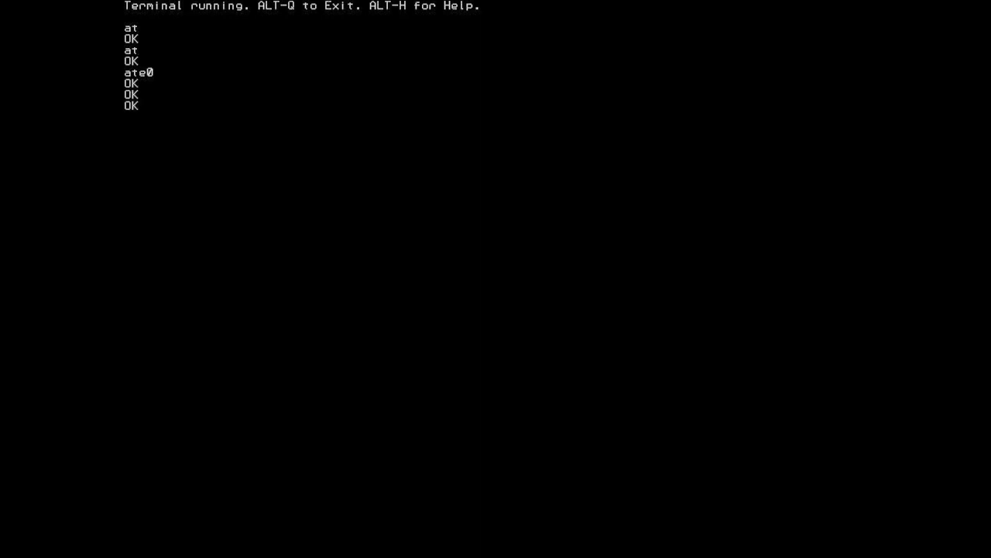
text(ati)
key(Return)
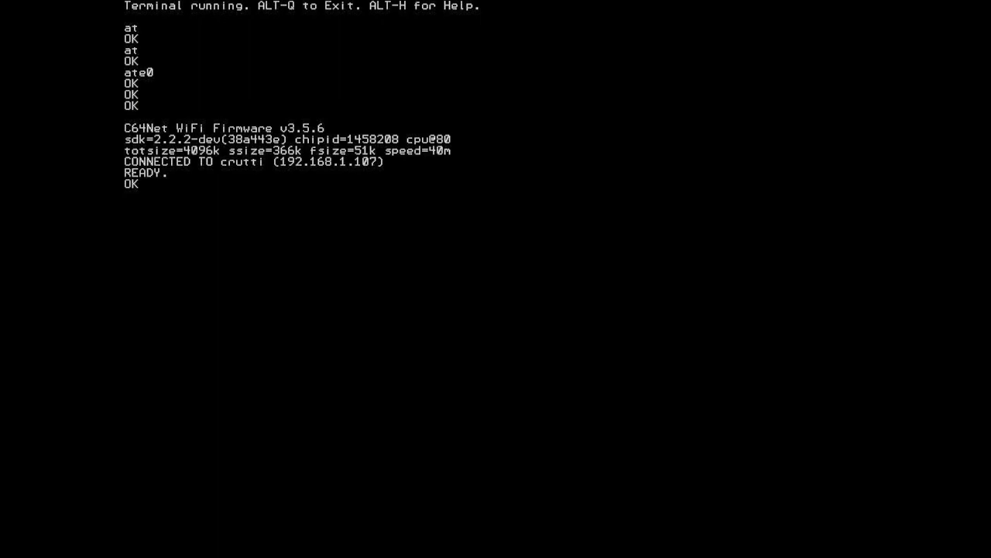
Turn local echo on and send three more at checks, each answered OK
key(alt+e)
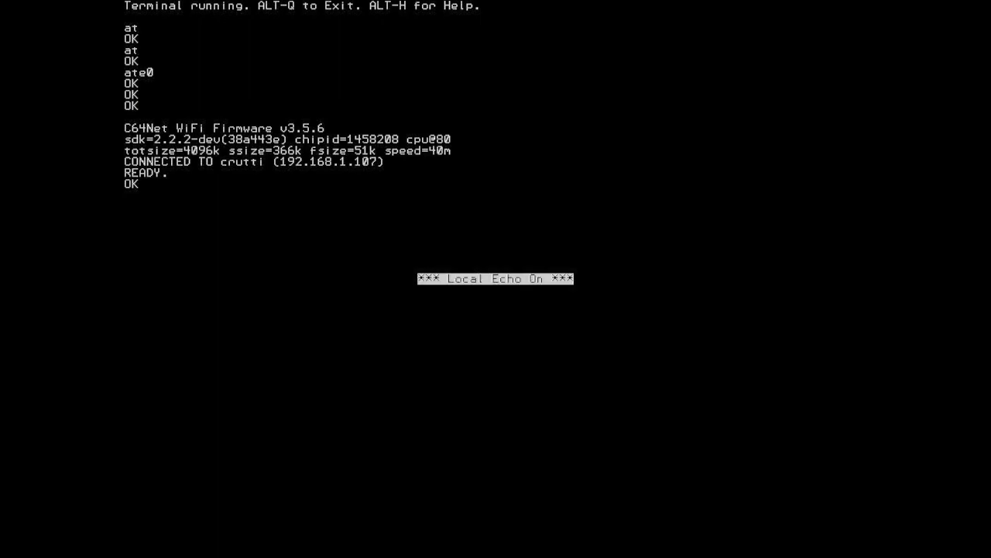
text(e )
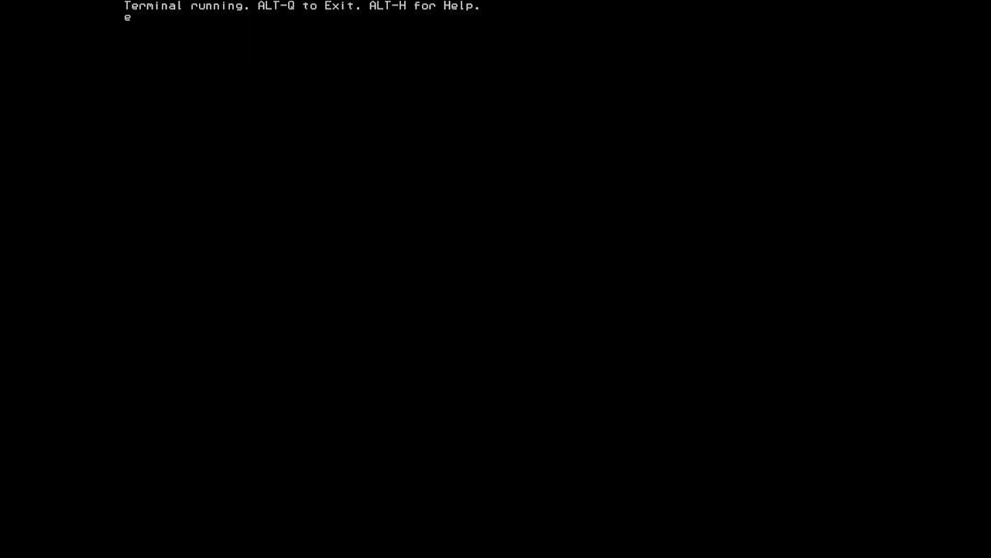
text(at)
key(Return)
text(at)
key(Return)
text(at)
key(Return)
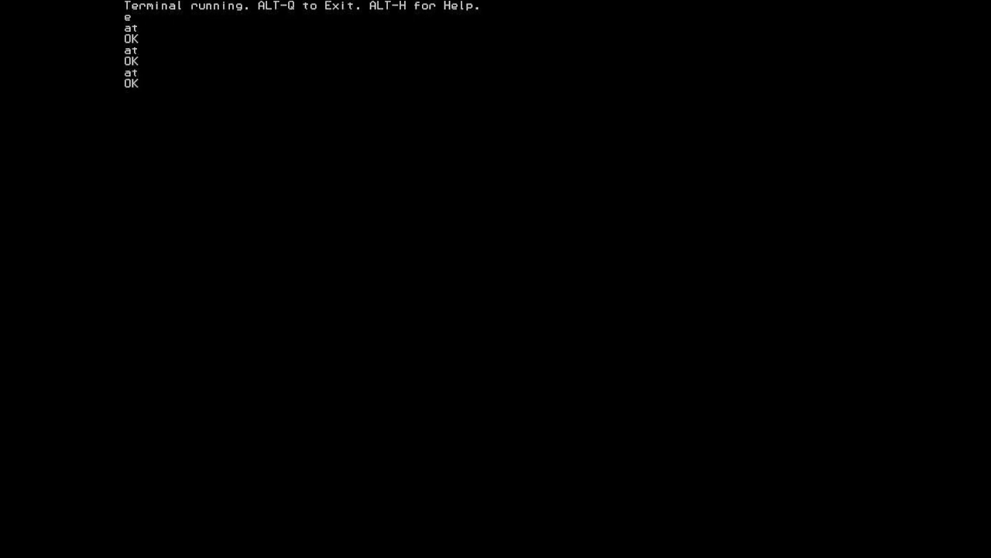
Send the init string ATE1V1X0Q0&K0S40=512 twice, check with at, turn local echo off and check again
key(alt+h)
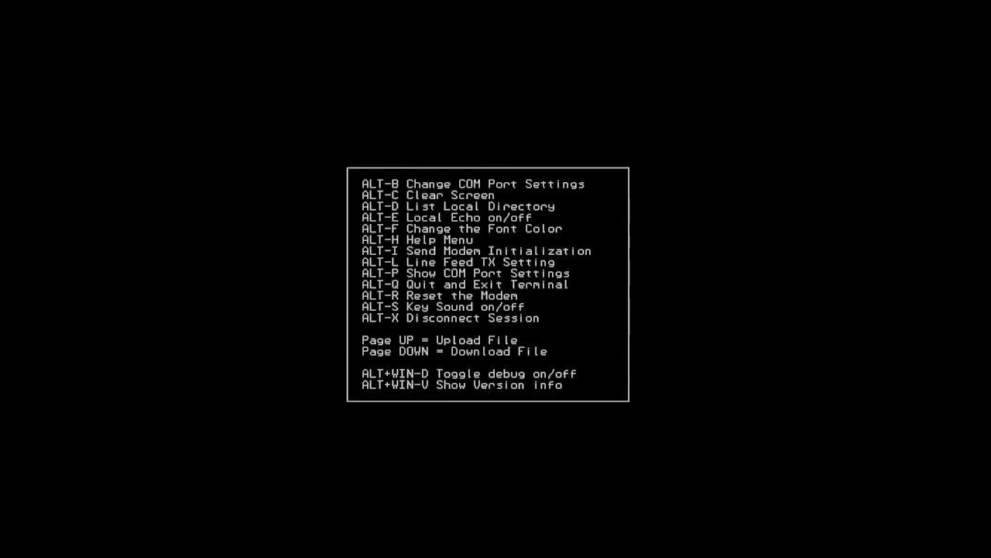
text(h)
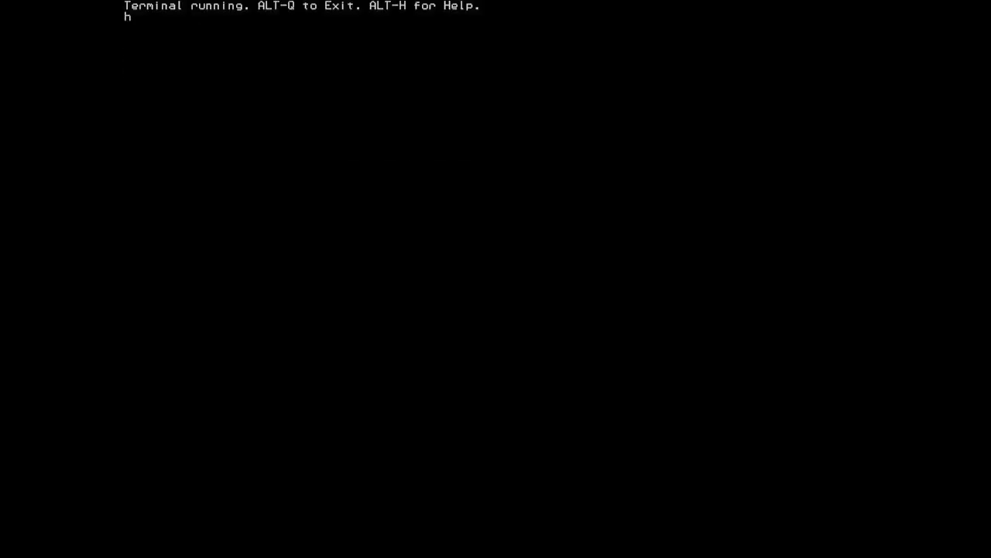
key(alt+i)
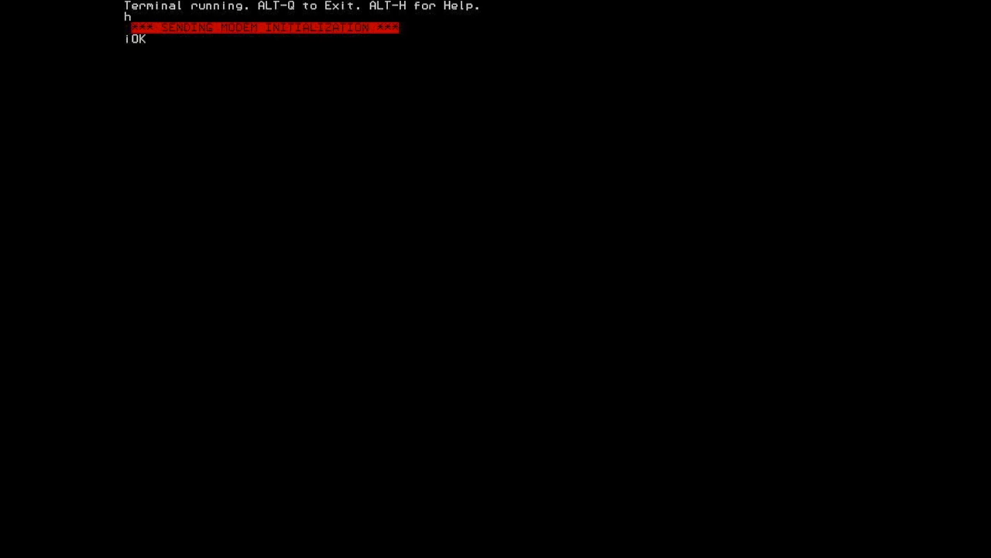
key(alt+i)
text(aatt)
key(Return)
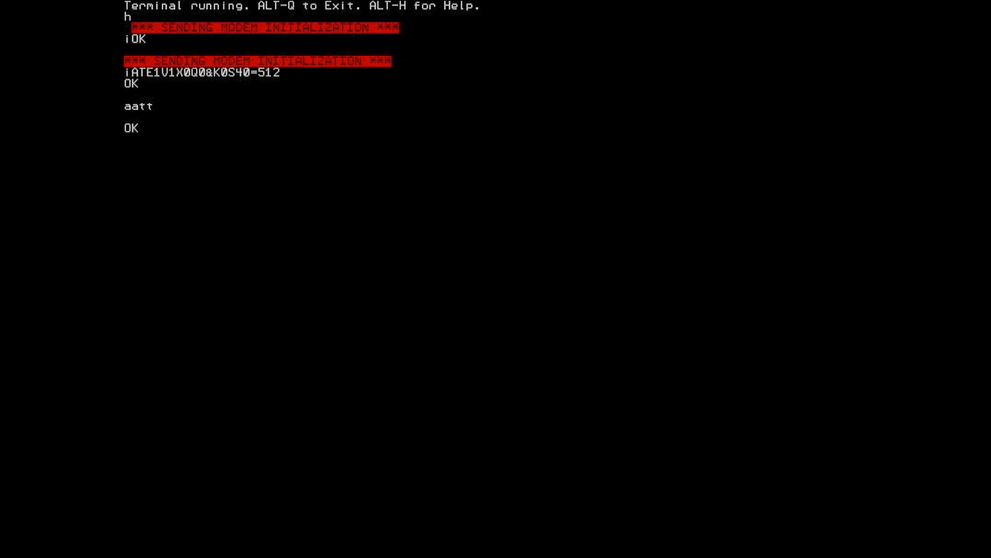
key(alt+e)
text(sy  at)
key(Return)
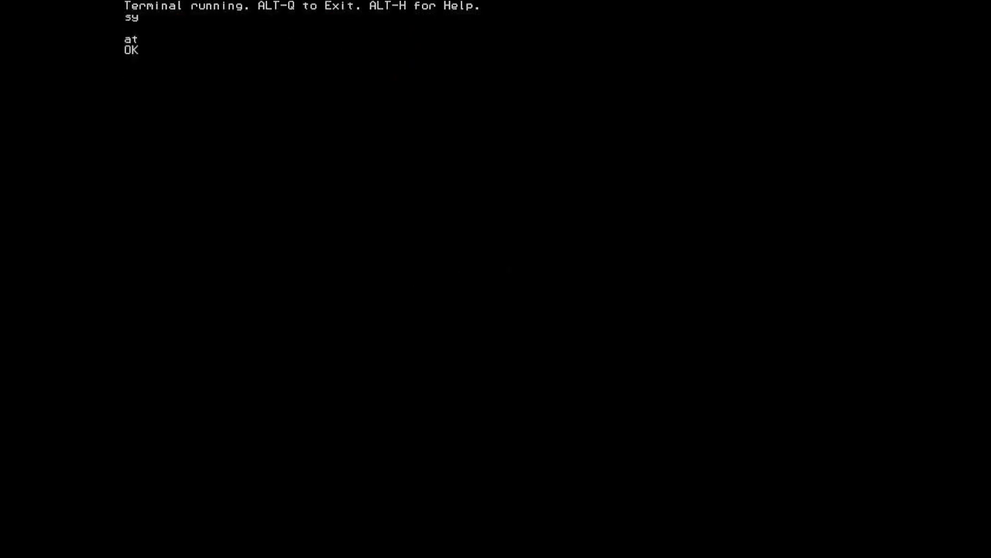
Show the current COM port settings with ALT-P and close them
key(alt+h)
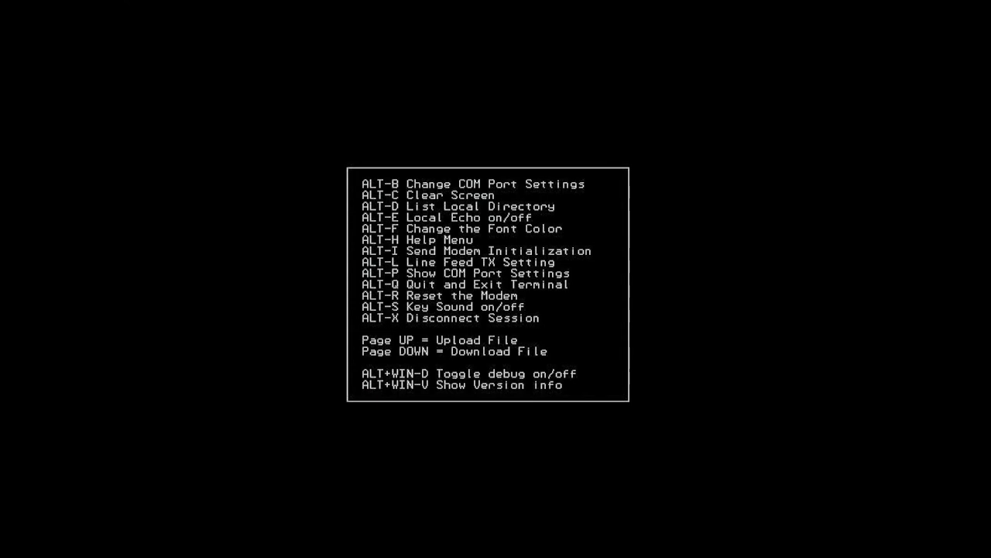
key(Escape)
key(alt+p)
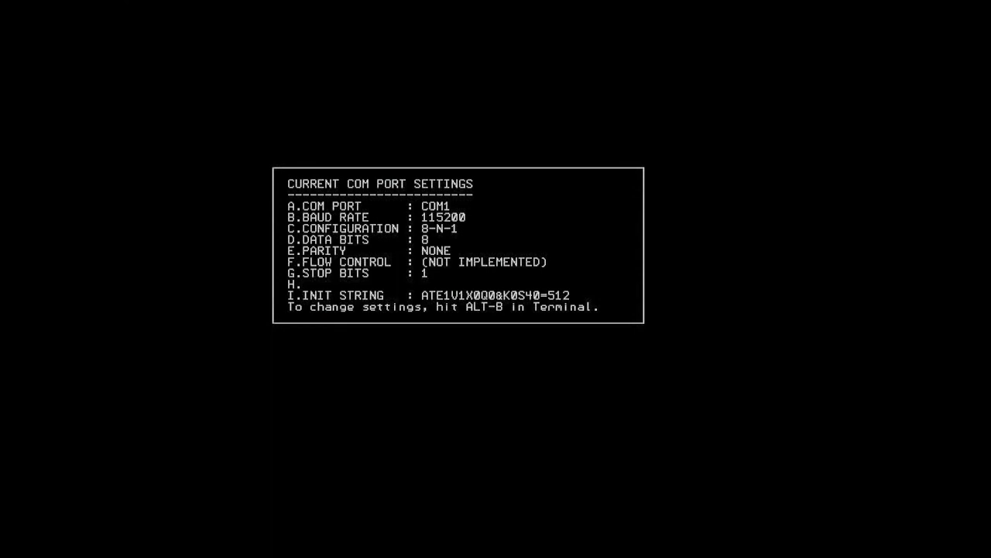
key(Return)
Review the shortcut list around the modem resets, then turn key sound on
key(alt+h)
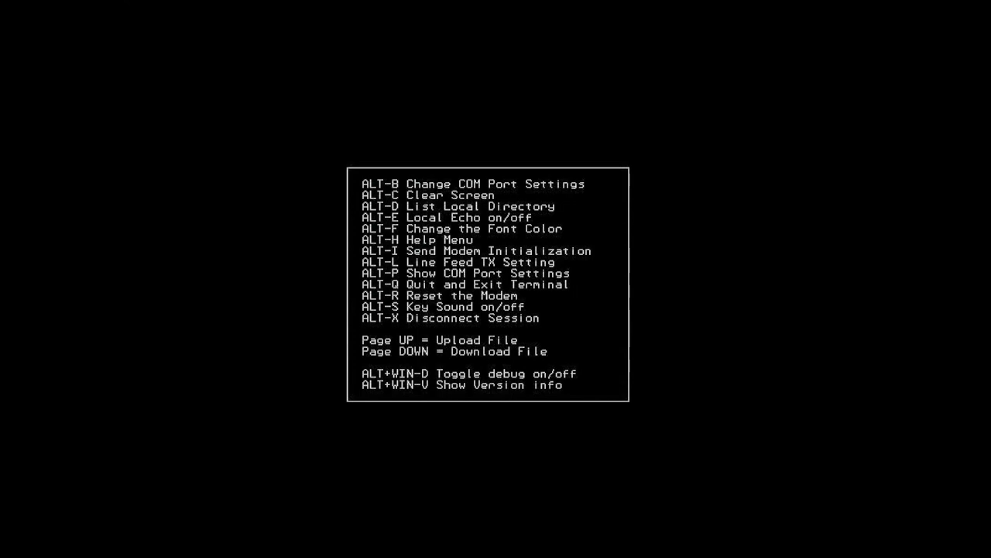
key(Escape)
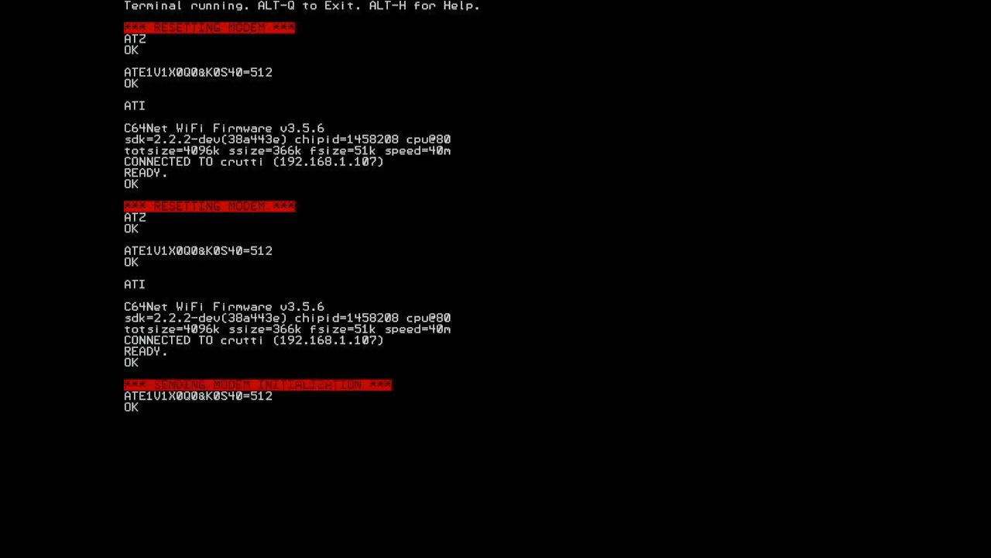
key(alt+h)
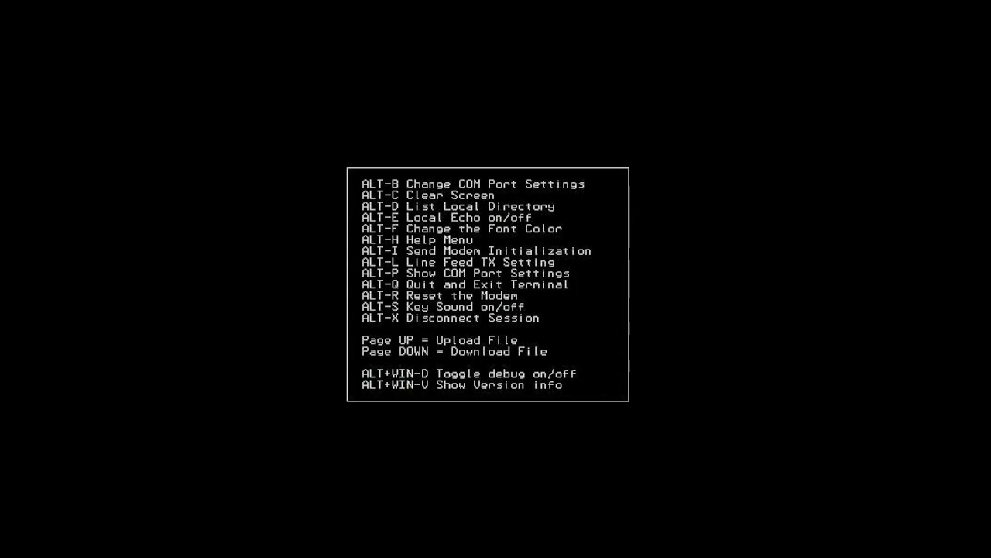
key(Escape)
key(alt+s)
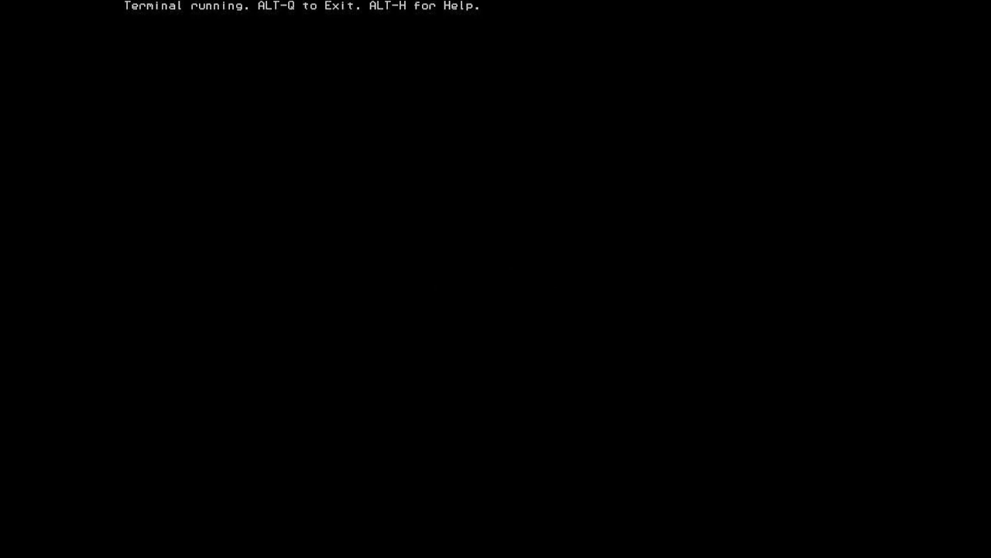
text(at)
Send at, turn key sound off and check the shortcut list
key(Return)
key(alt+s)
key(alt+h)
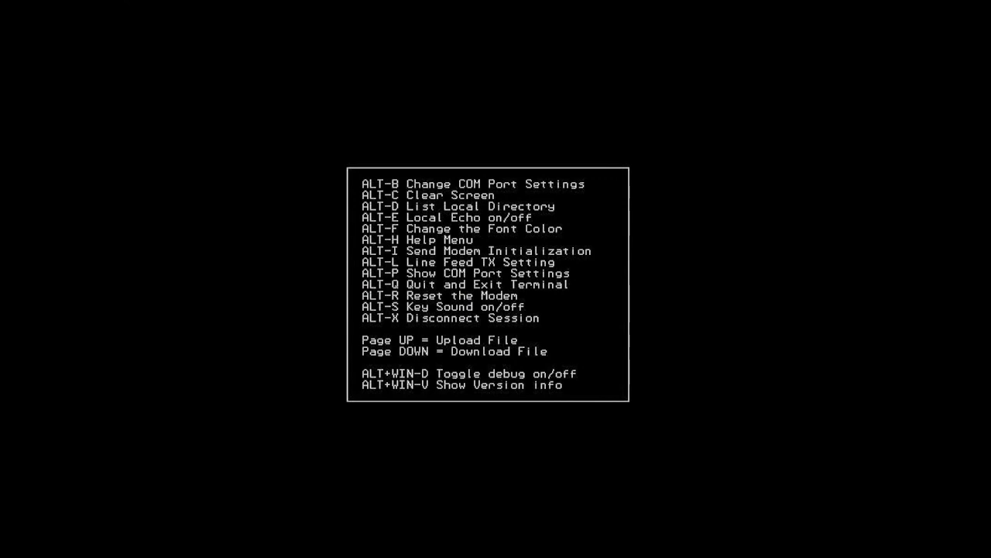
key(Escape)
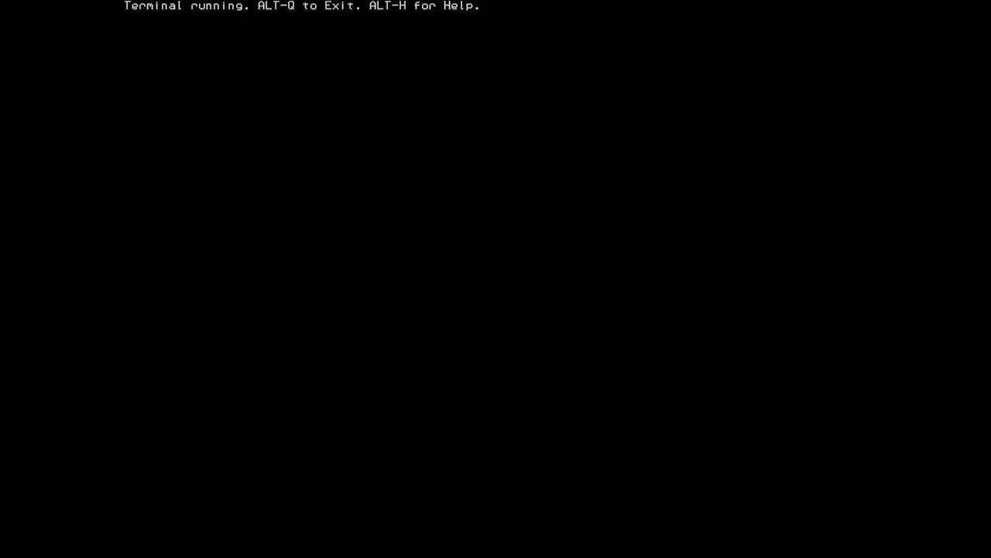
text(at)
Send at, attempt a disconnect (answered ERROR) and bring up the shortcut list
key(Return)
key(alt+q)
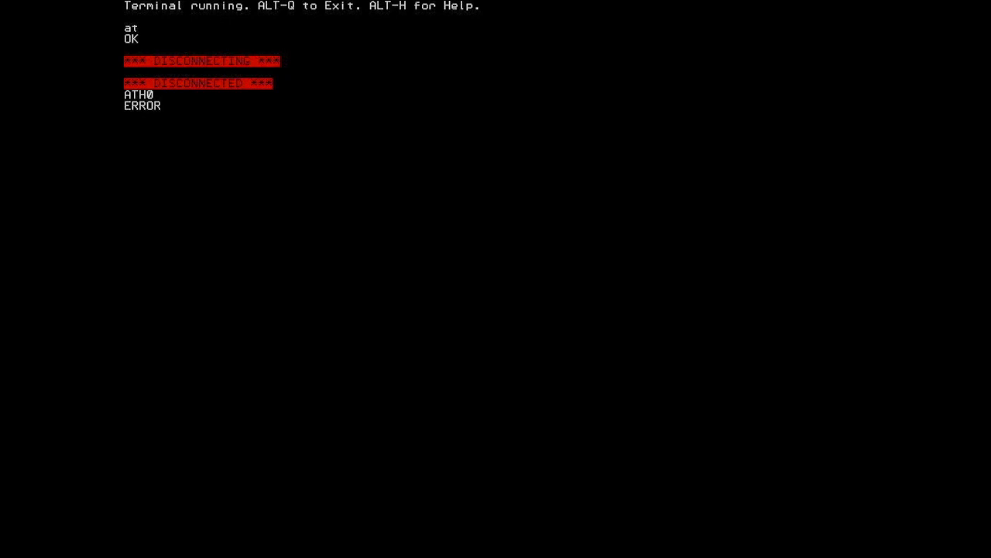
key(alt+h)
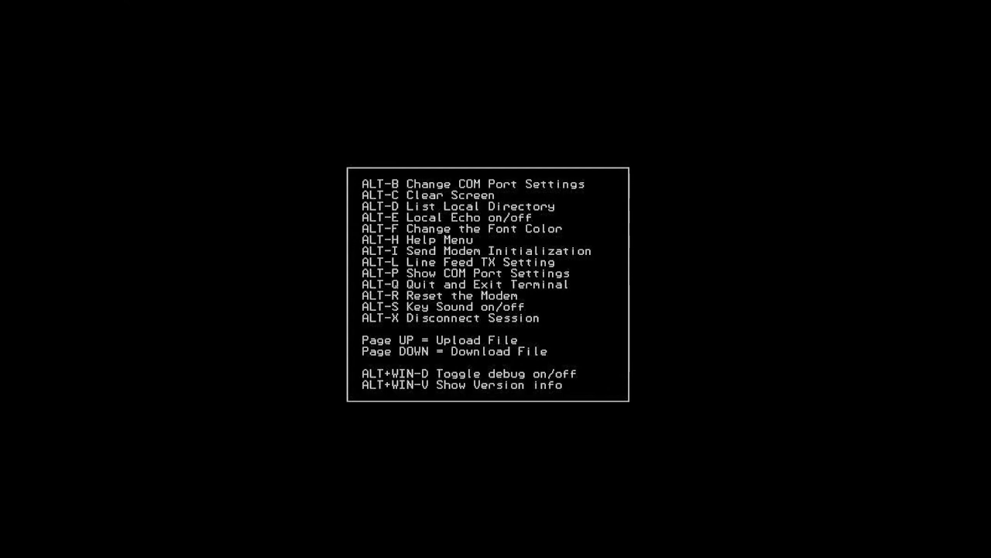
Close the shortcut list and show MaxiTerm's version and credits screen
key(Escape)
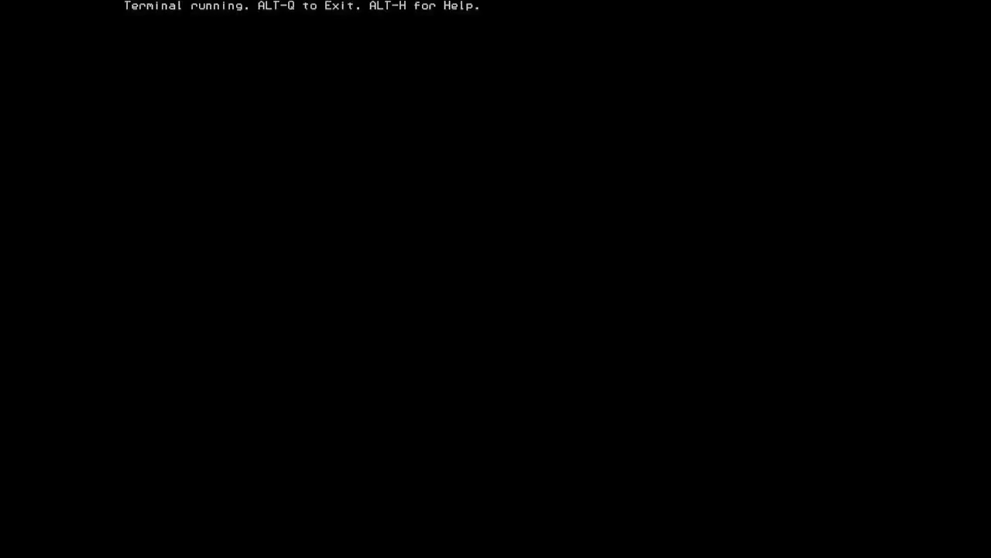
key(alt+q)
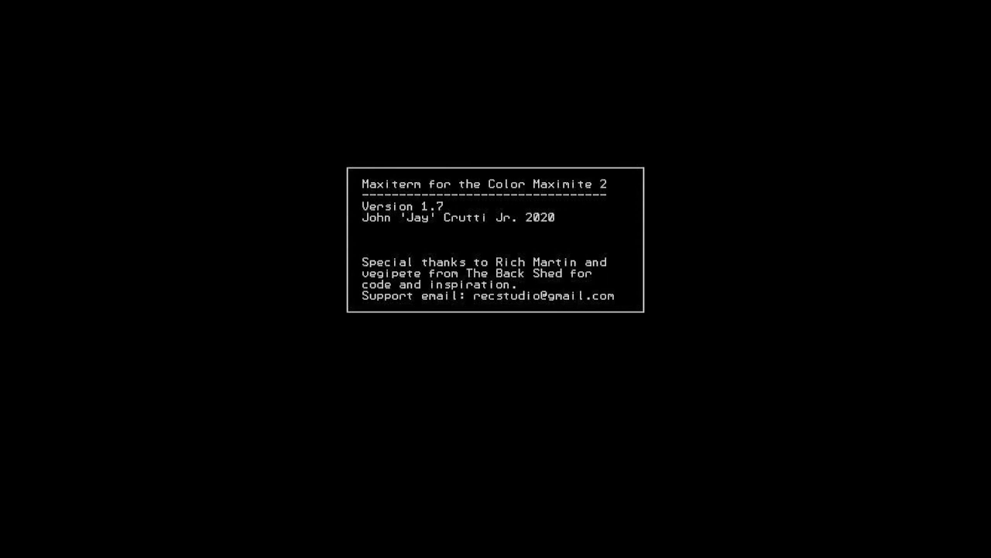
Dial atdt vert.synchro.net and submit the login name
key(Escape)
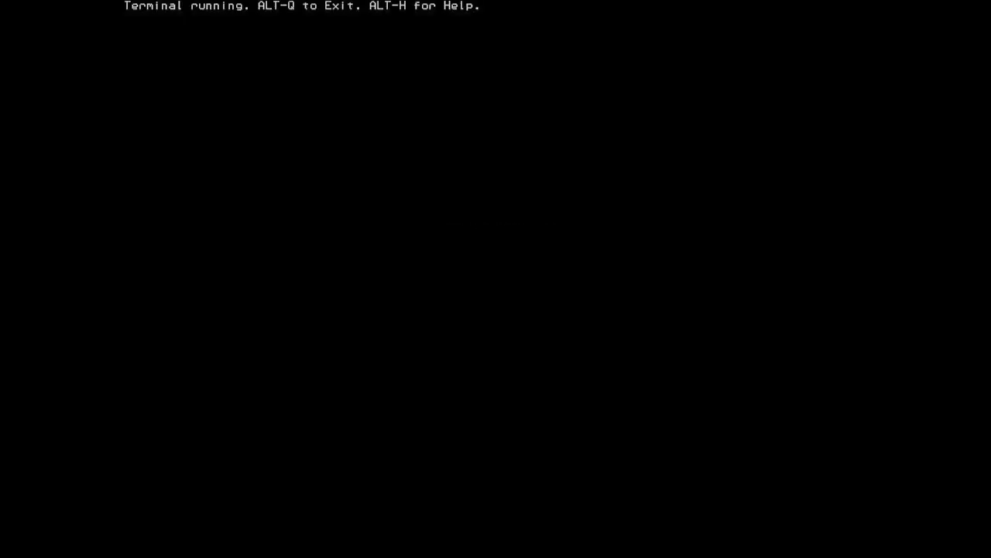
text(atdt vert.synchro.net)
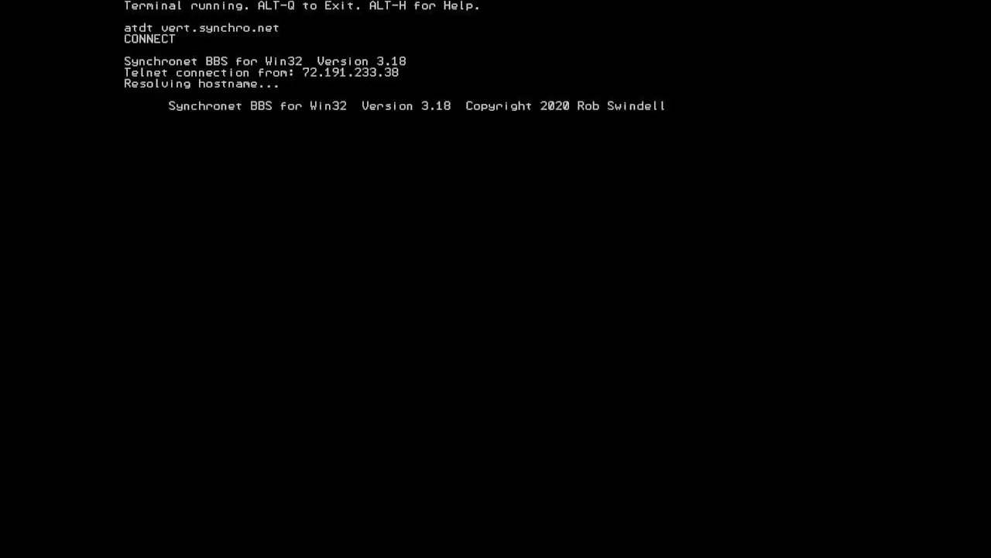
text(Inmate)
key(Return)
text(**********)
key(Return)
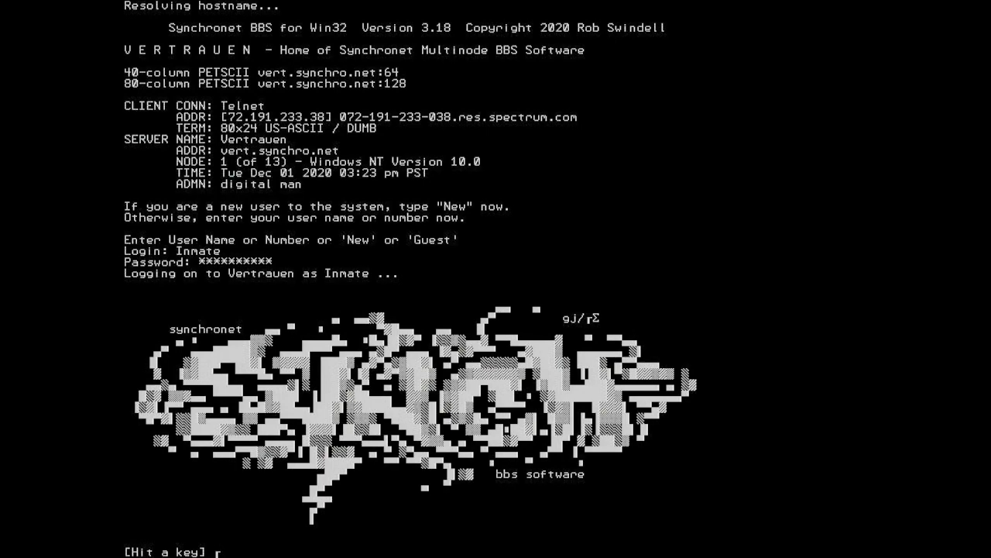
Continue past the hit-a-key pauses to reach the Vertrauen BBS main menu
key(Return)
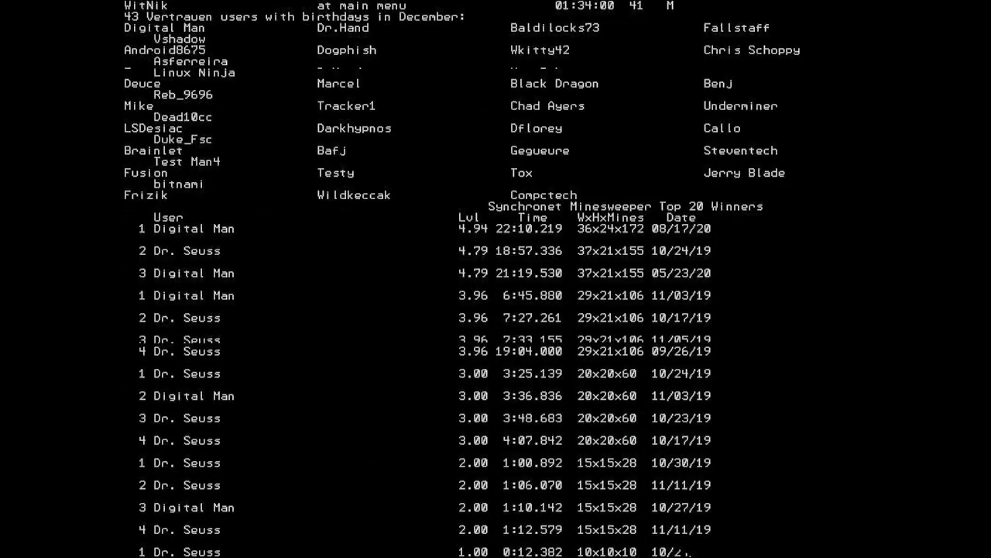
key(Return)
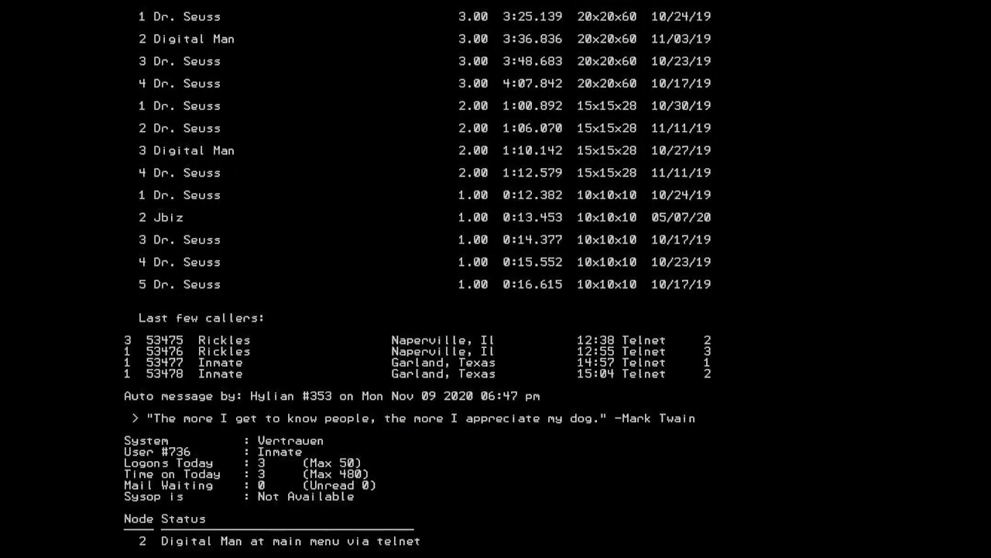
key(Return)
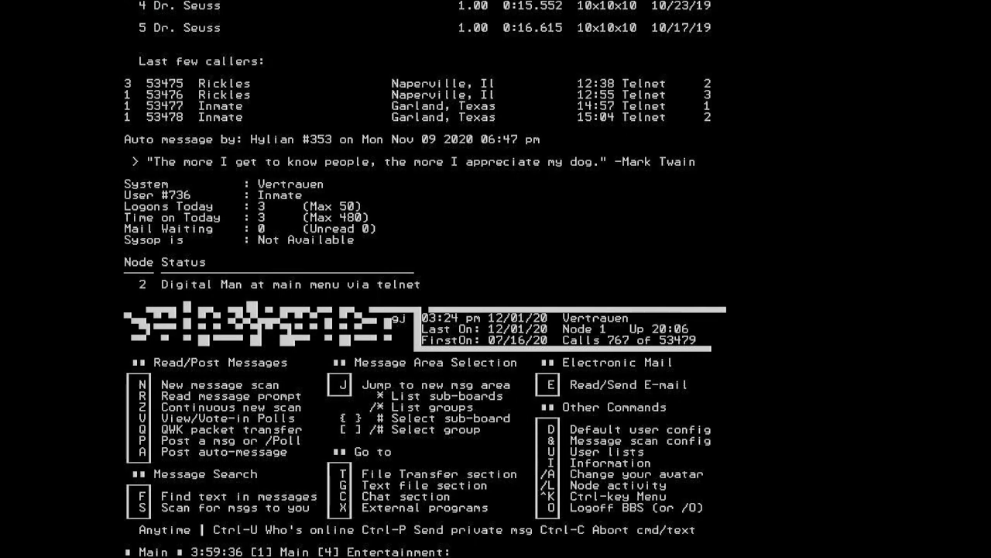
In the BBS user defaults, answer No to auto-detect, UTF-8 and ANSI terminal support
key(d)
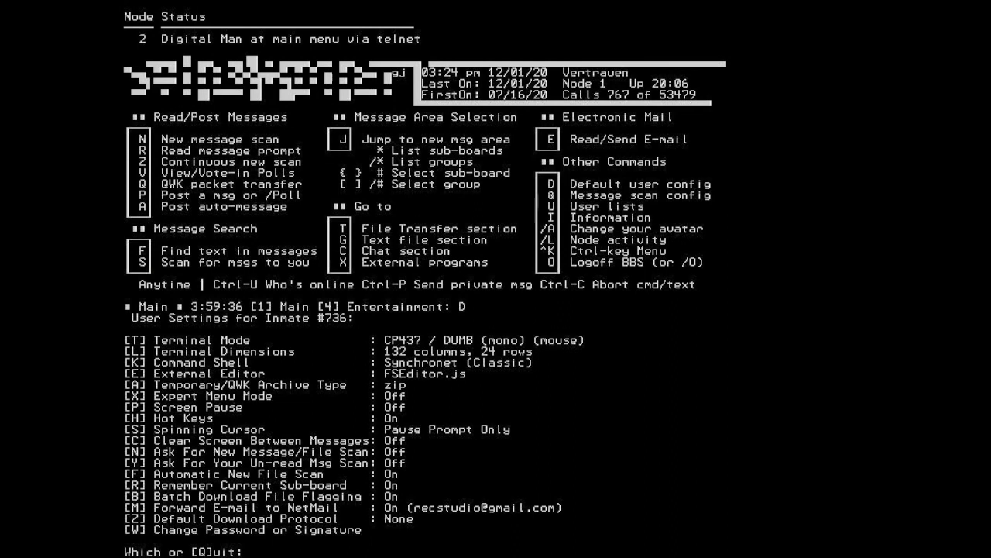
key(t)
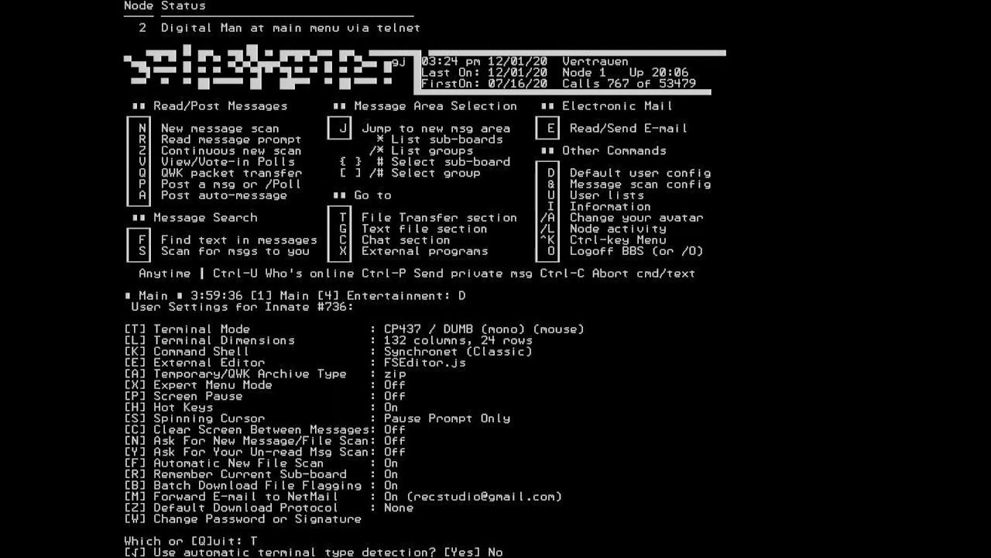
key(n)
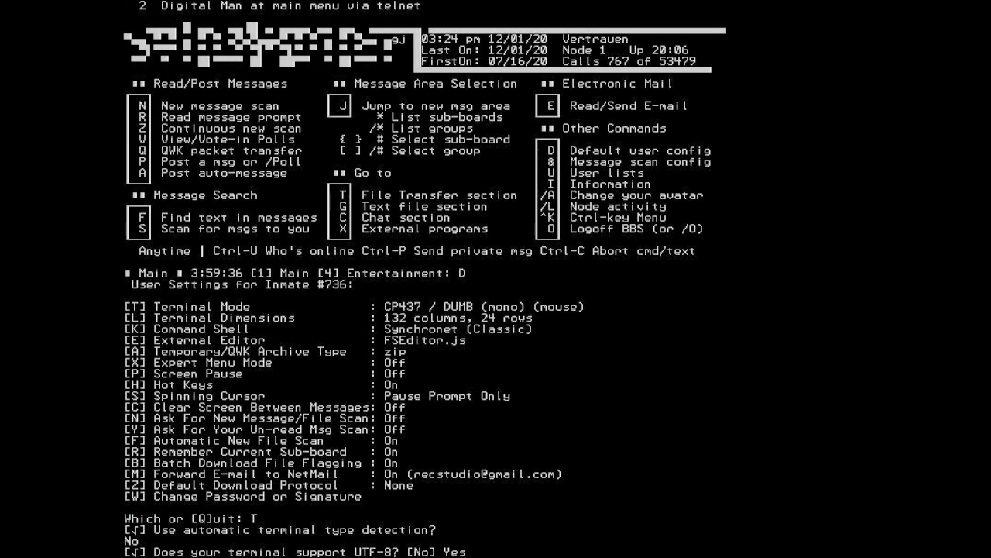
key(n)
key(n)
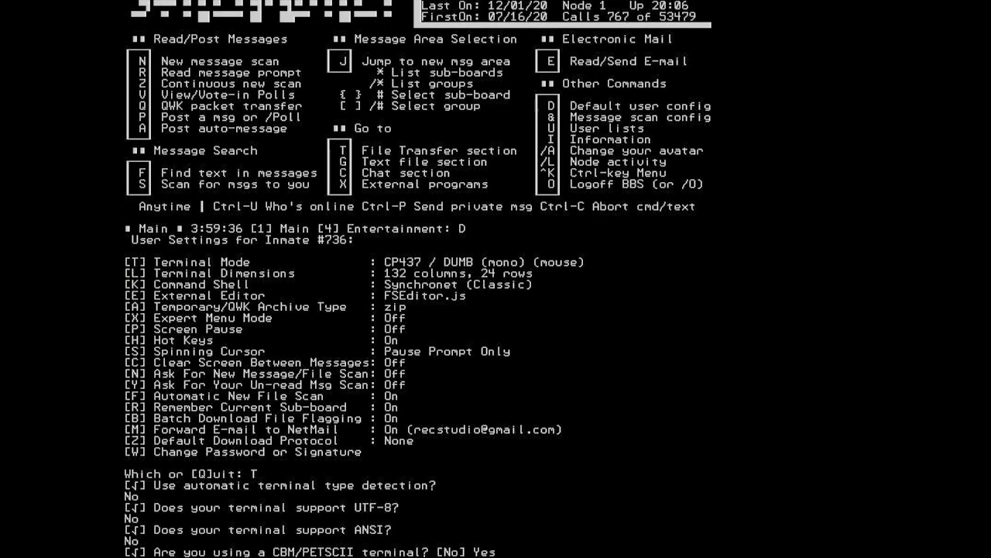
key(n)
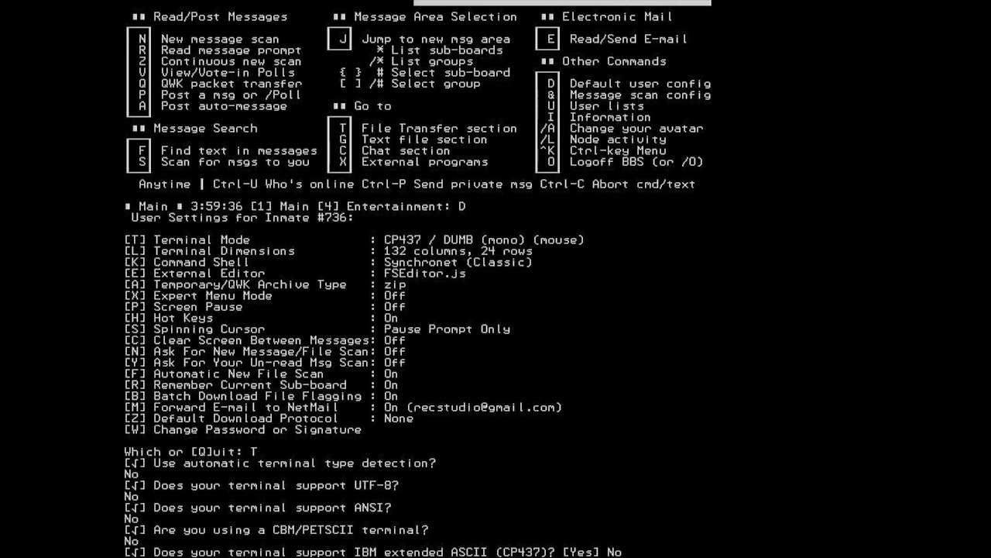
Confirm CP437 IBM extended ASCII, register Backspace as the erase key, and quit settings to the main menu
key(y)
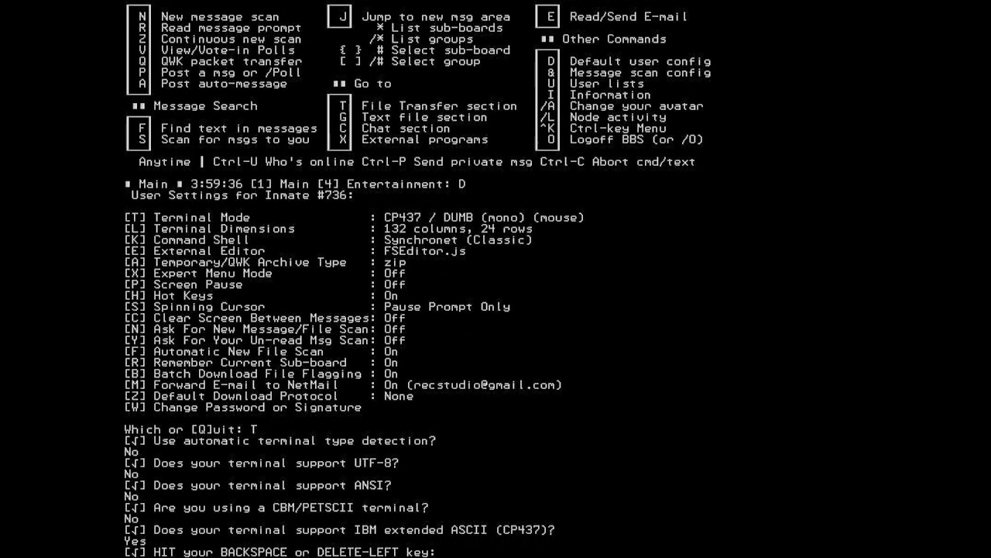
key(BackSpace)
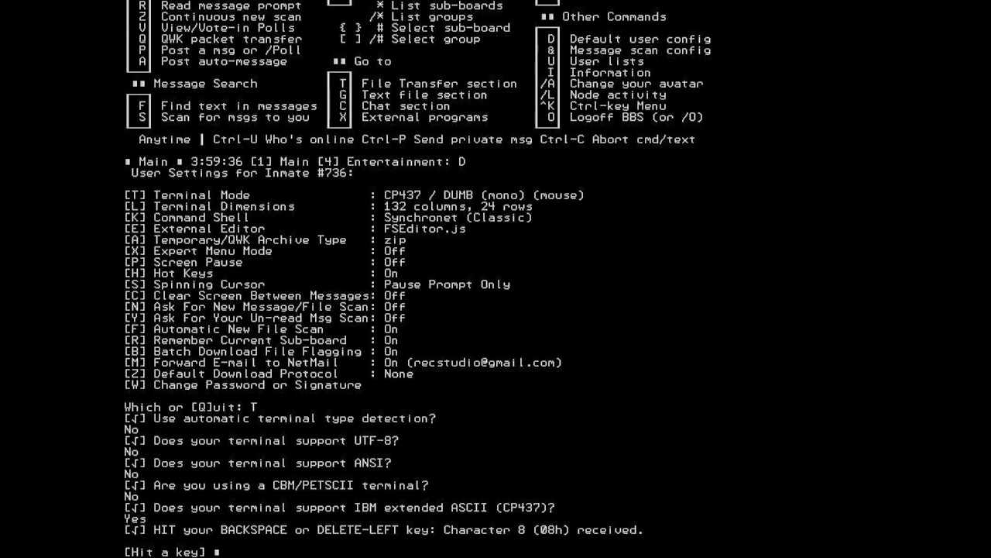
key(Return)
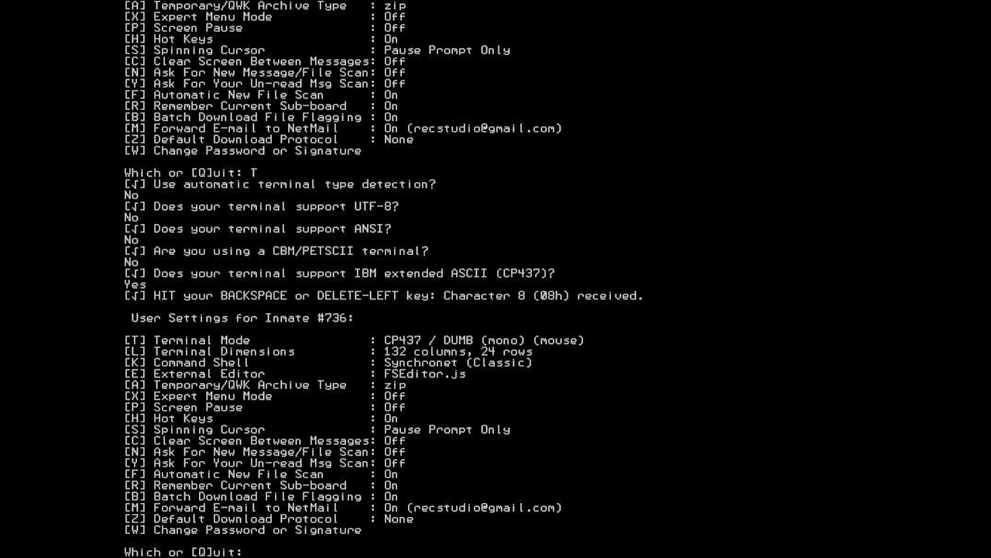
key(q)
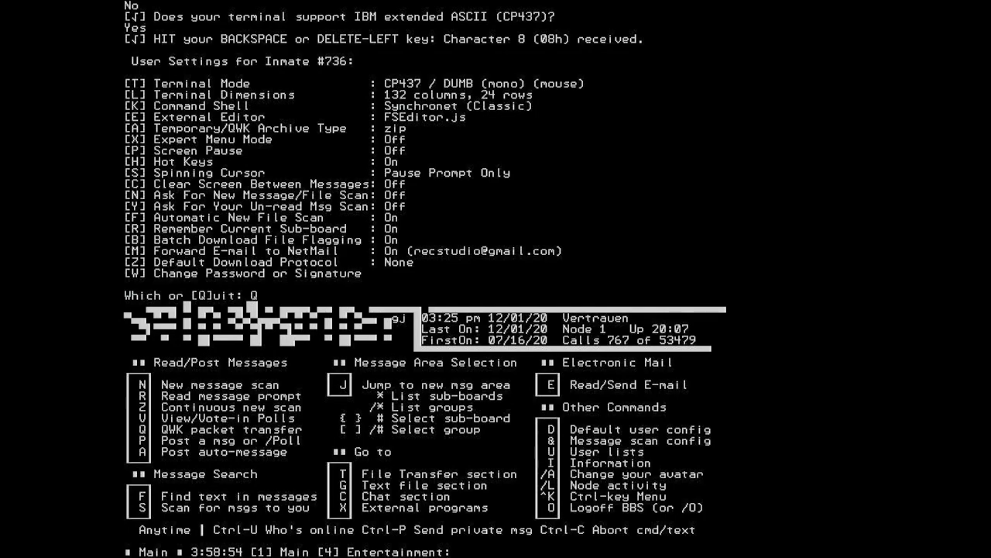
In the BBS file transfer section, request ftp.exe by XMODEM with no hang-up after transfer
key(t)
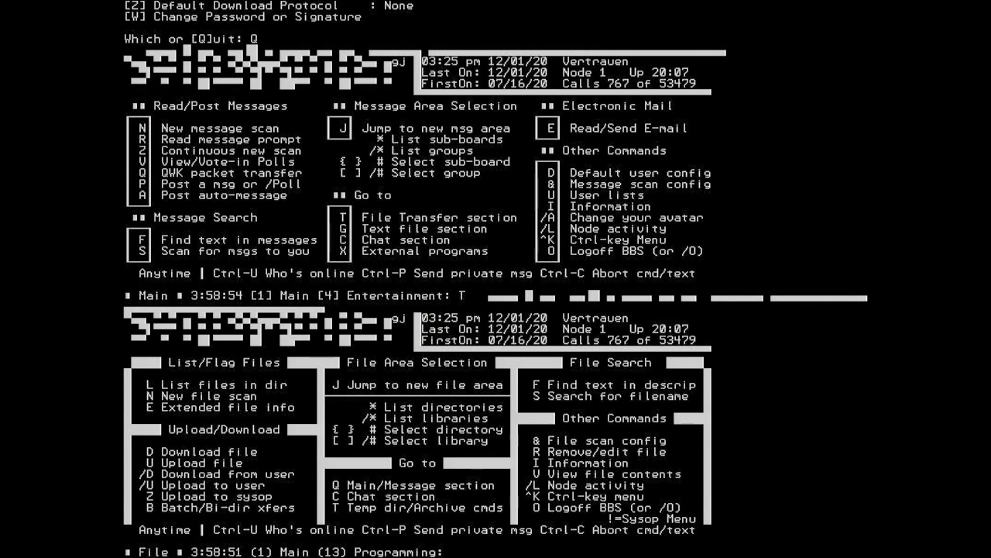
text(d)
text(f)
text(tp.exe)
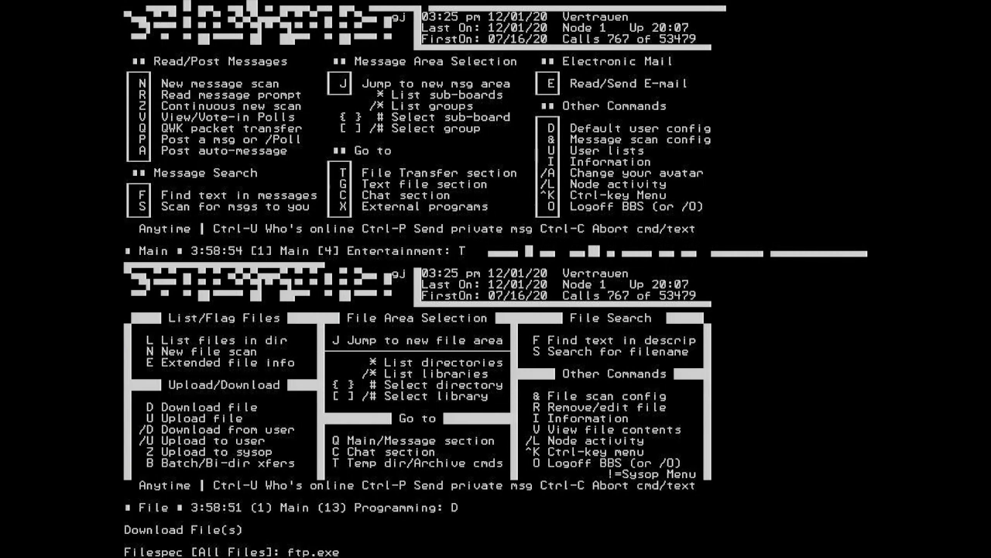
key(Return)
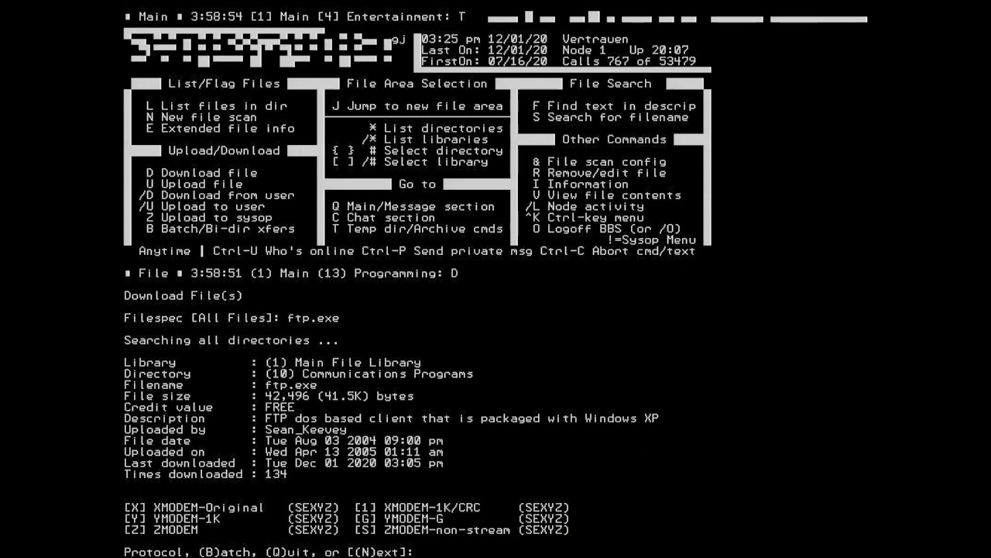
text(X)
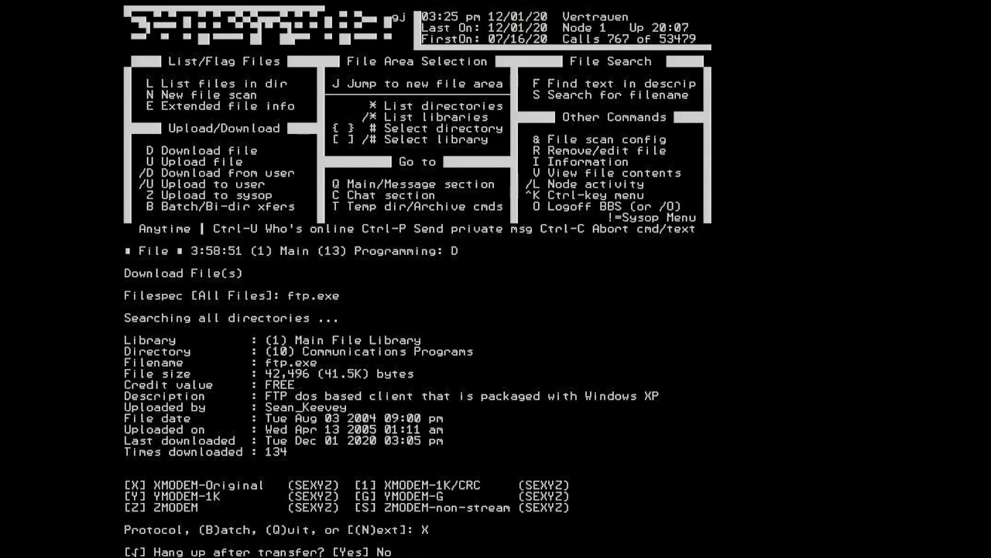
key(Return)
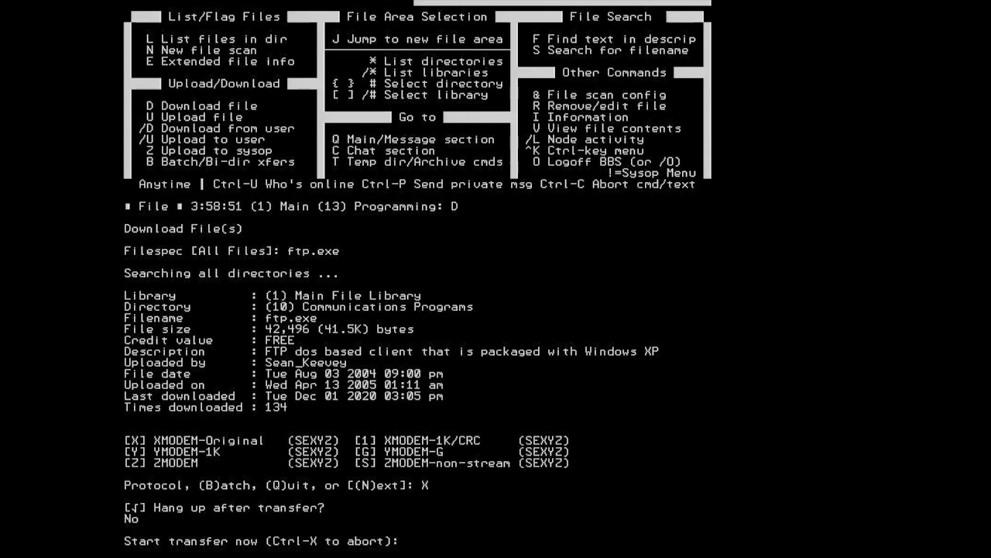
Receive ftp.exe with MaxiTerm's XMODEM download until Download Complete and return to the file menu
key(Page_Down)
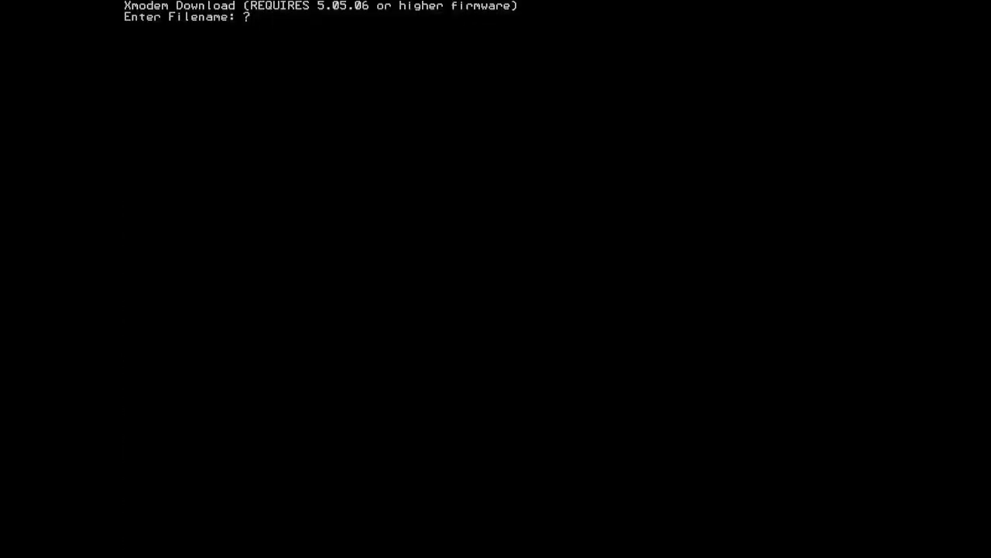
text(ftp.exe)
key(Return)
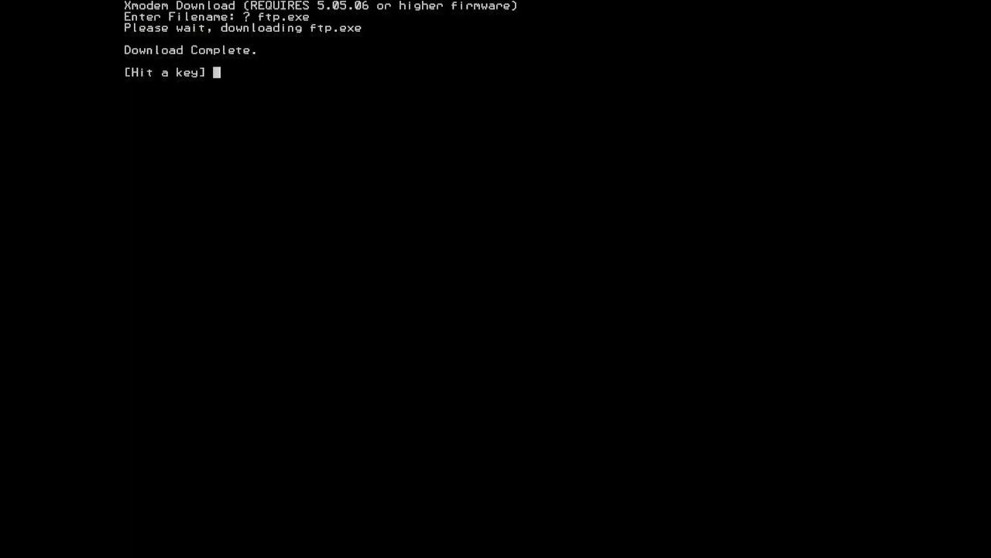
key(Return)
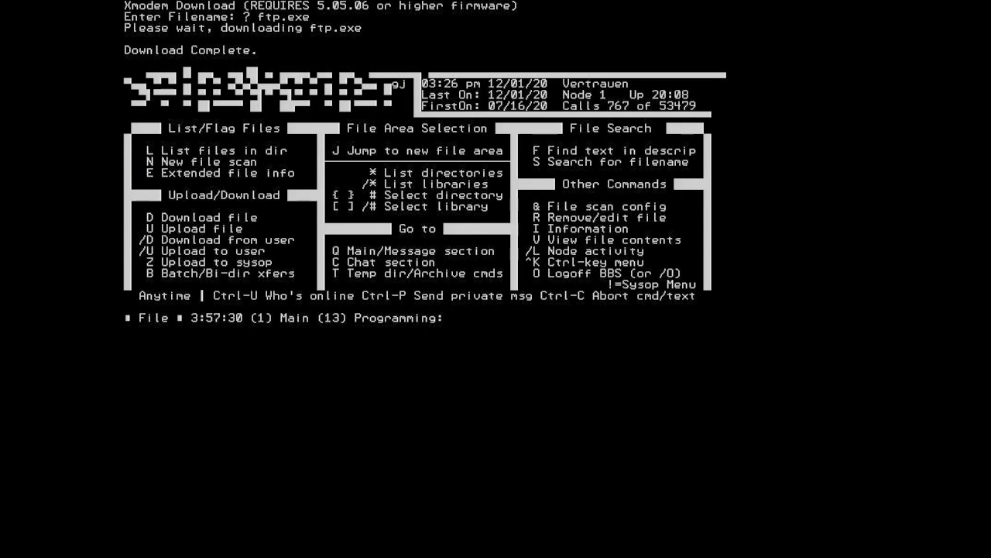
Hang up the BBS, confirm the modem answers AT with OK, and check ftp.exe in the local file chooser
key(o)
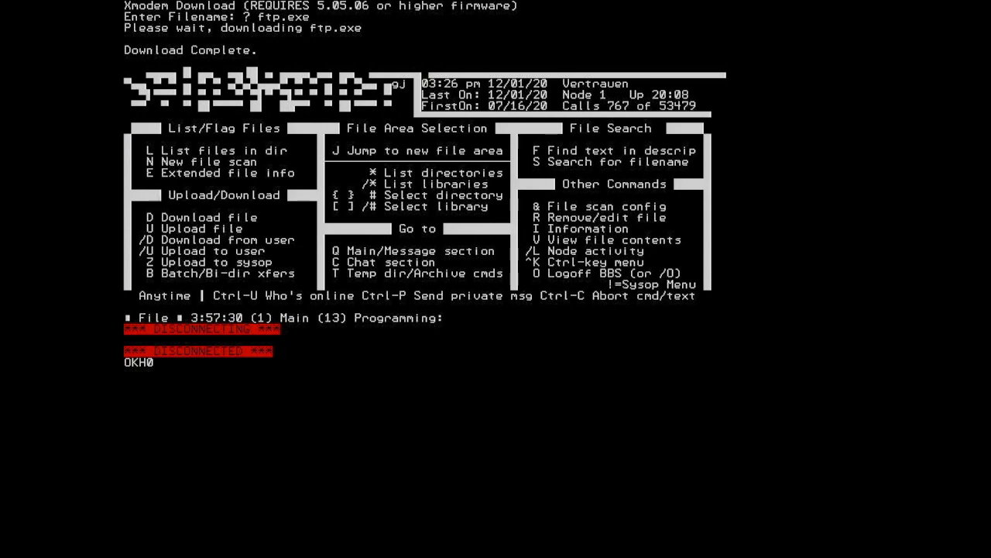
text(at)
key(Return)
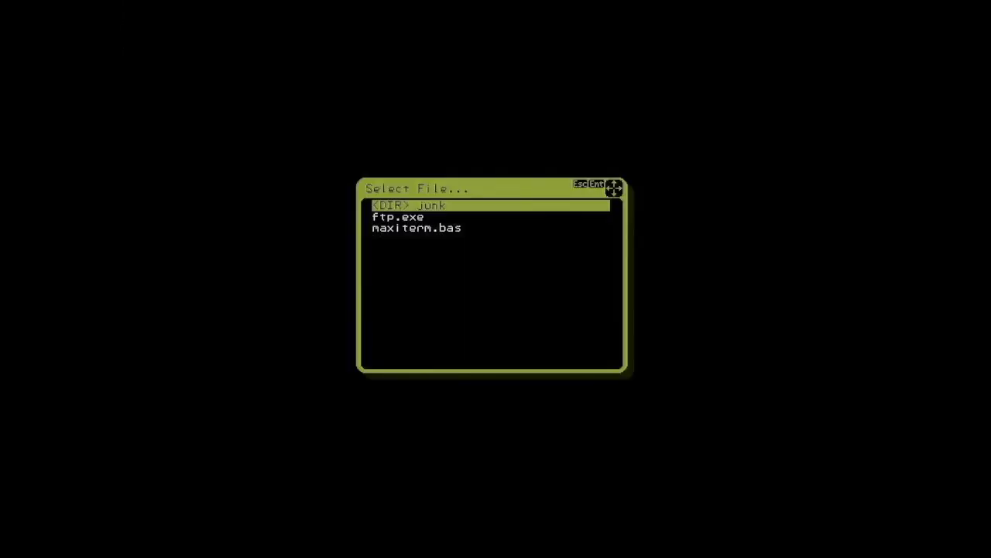
key(Down)
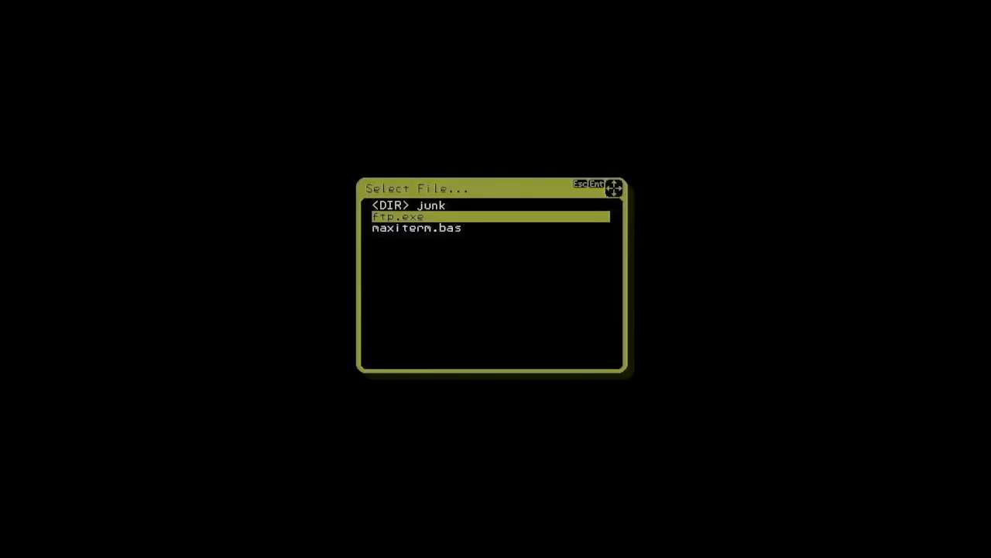
key(Down)
key(Up)
key(Return)
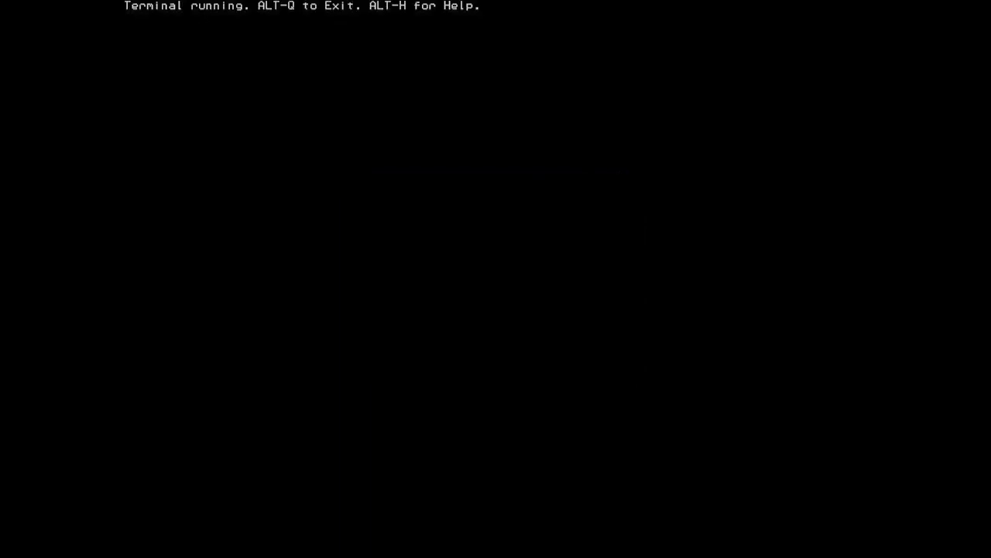
Exit MaxiTerm with ALT-Q and verify ftp.exe (42496 bytes) in the drive listing
key(alt+q)
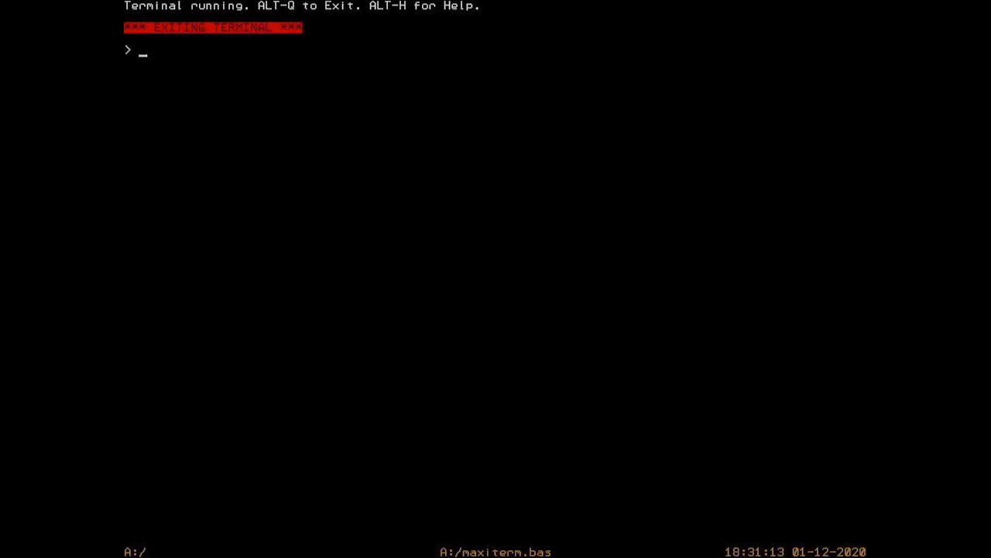
key(F1)
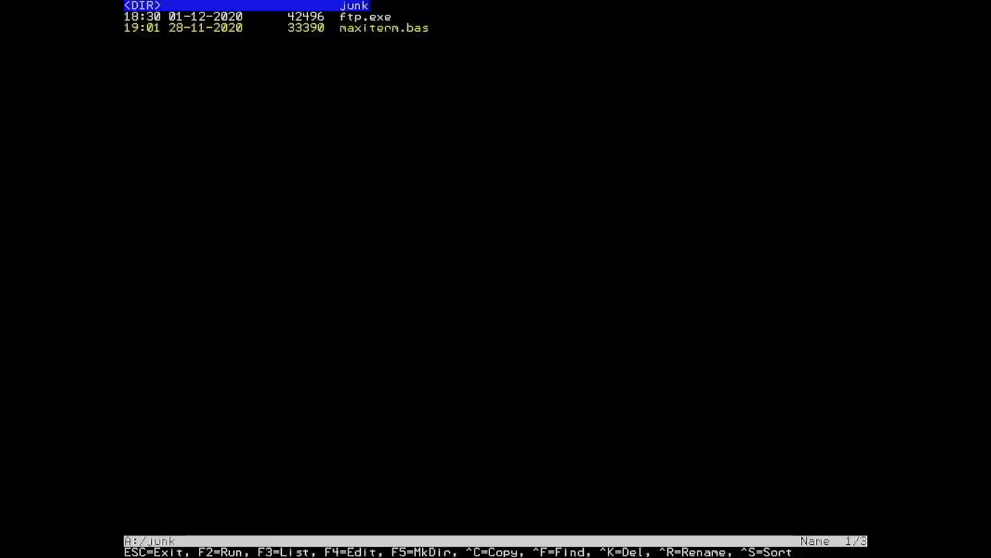
key(Down)
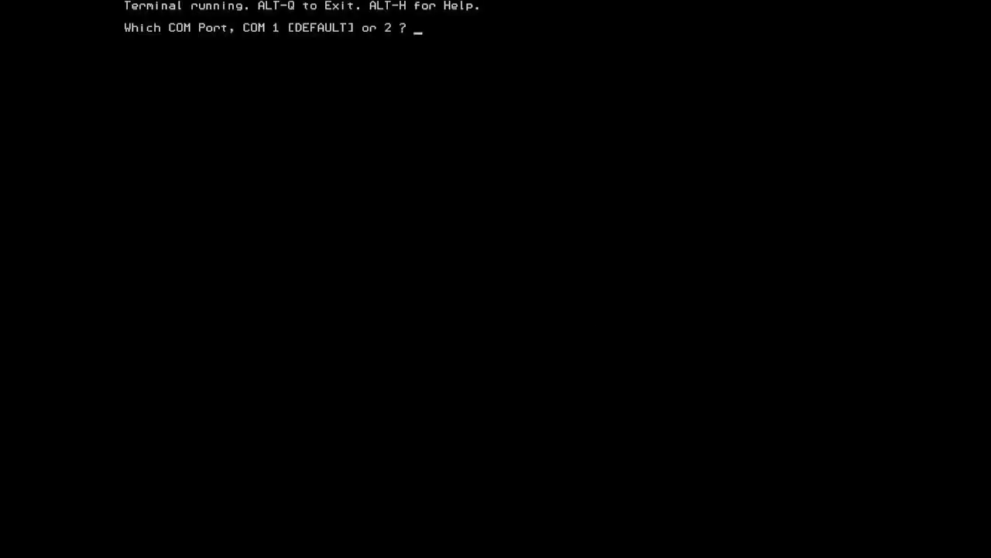
Go online on COM1 at 115200 with defaults and attempt an XMODEM upload of ftp.exe, which fails with no remote response
key(Return)
key(Return)
key(Return)
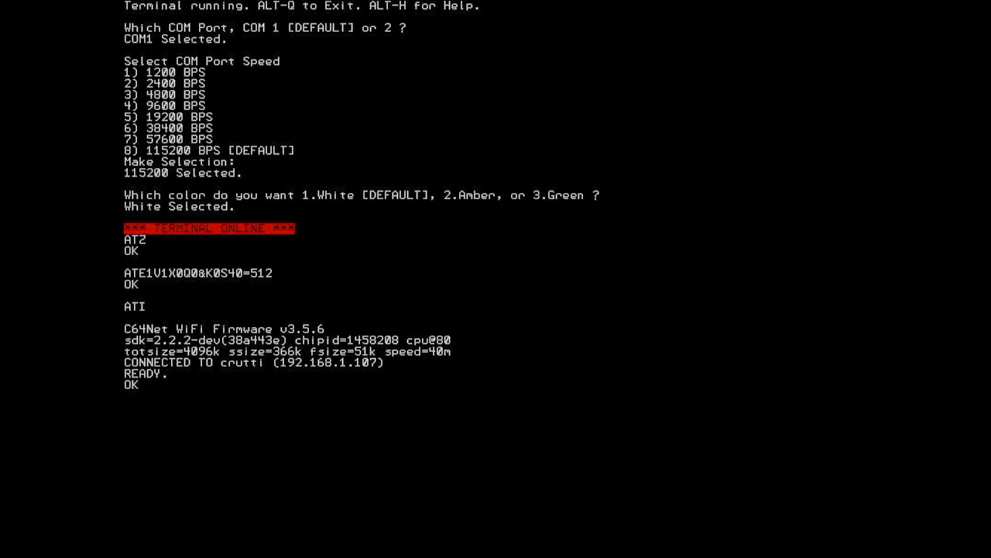
key(alt+u)
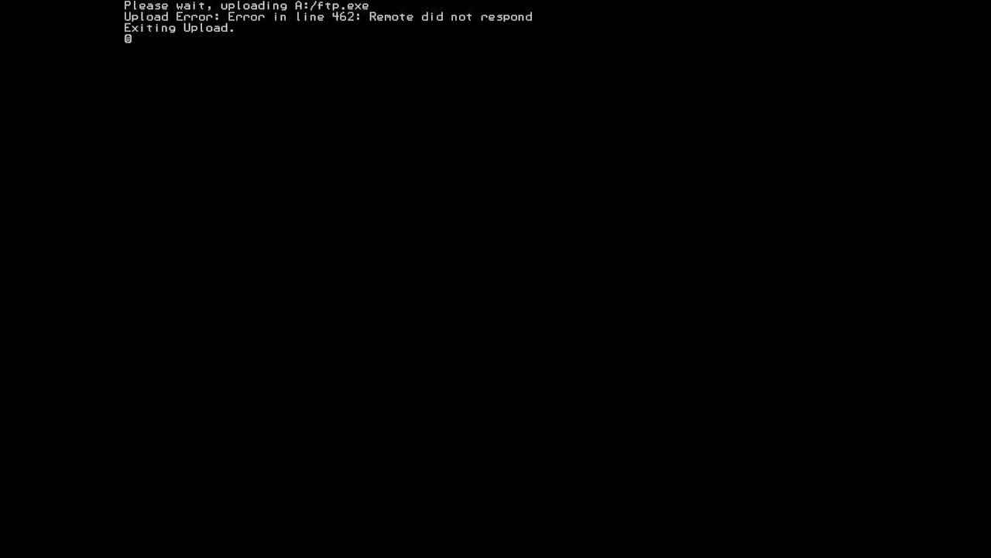
text(at)
Confirm the modem still answers AT with OK, then exit the terminal to the MMBasic prompt
key(Return)
key(Escape)
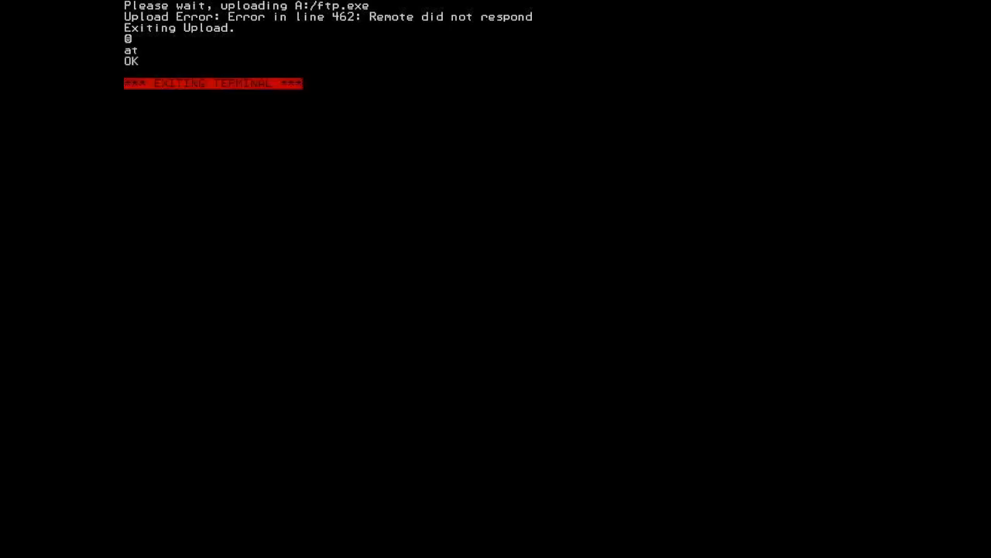